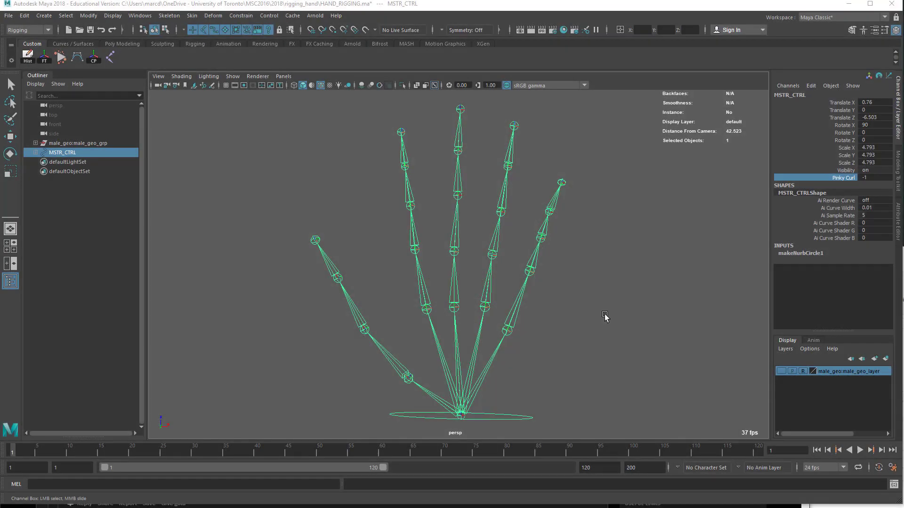
Orbit the view around the hand skeleton until it faces the spread fingers.
alt+drag(604, 316, 545, 331)
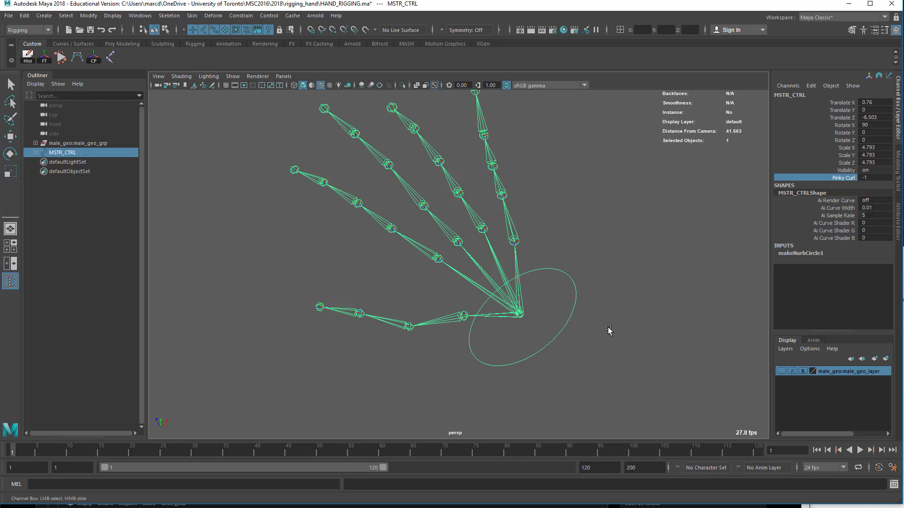
alt+drag(596, 332, 559, 381)
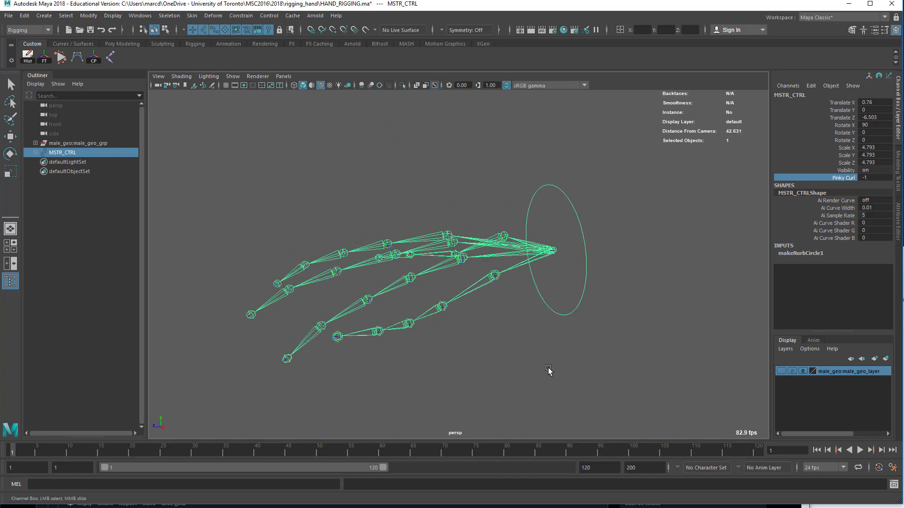
alt+drag(497, 364, 574, 306)
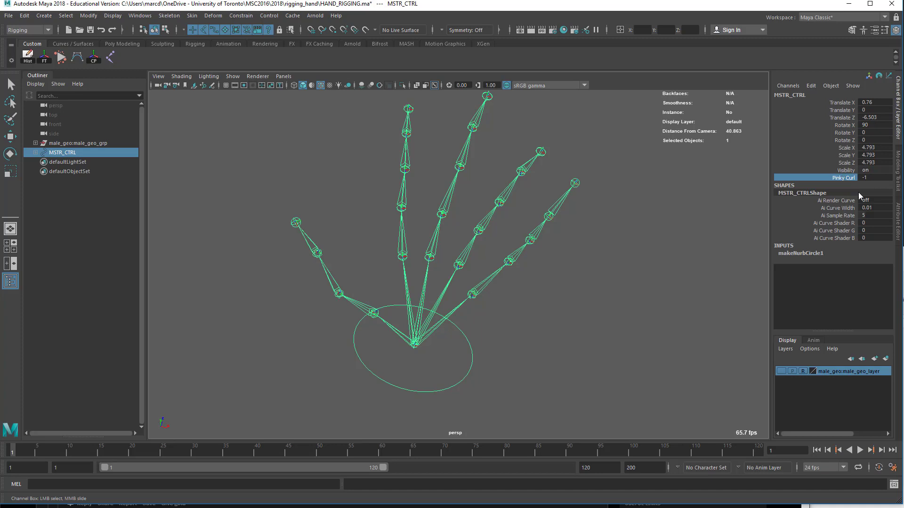
Show MSTR_CTRL's attributes and raise Pinky Curl to 3 to curl the pinky.
click(898, 222)
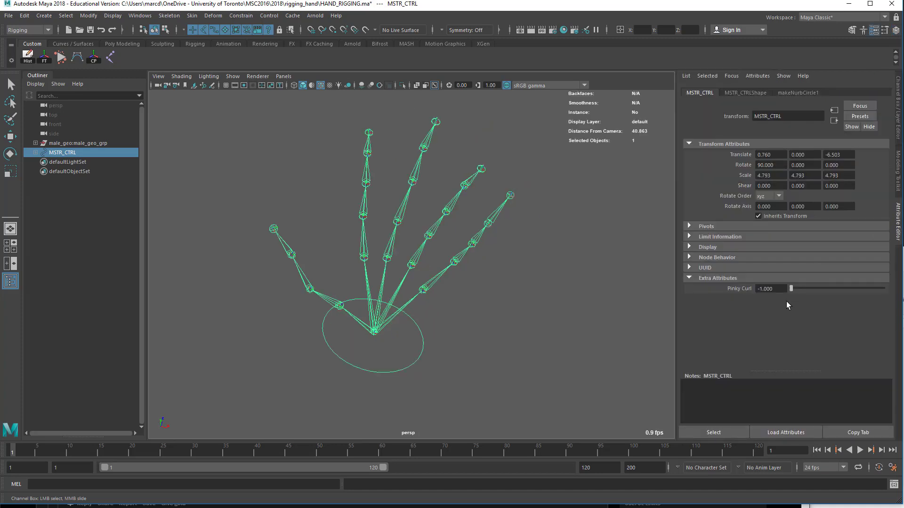
alt+drag(585, 287, 565, 268)
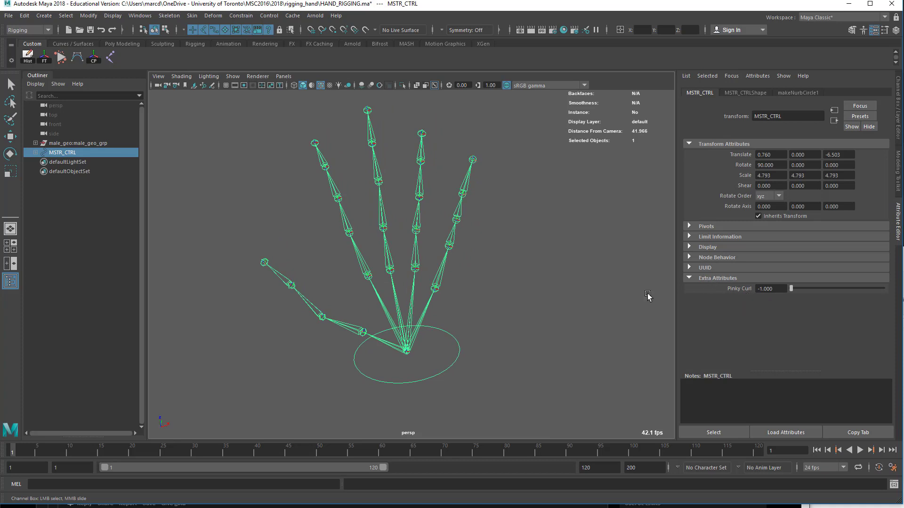
alt+drag(620, 289, 578, 314)
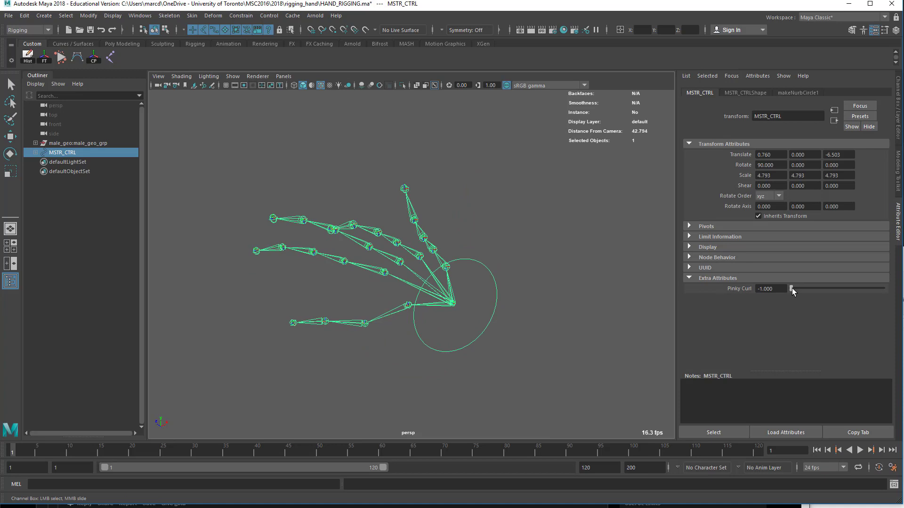
drag(792, 288, 889, 296)
alt+drag(567, 273, 523, 314)
Ease Pinky Curl back down toward -1 to straighten the pinky, viewing the hand's front.
drag(882, 288, 844, 291)
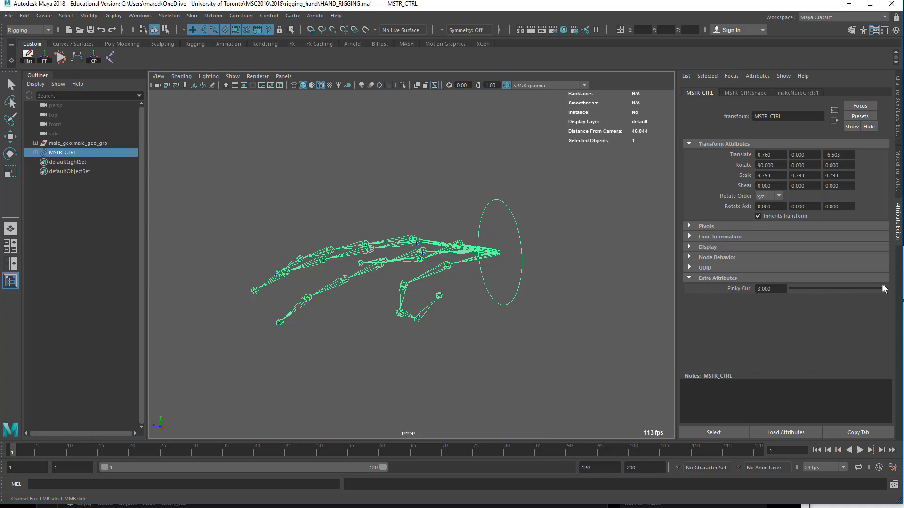
drag(883, 289, 817, 288)
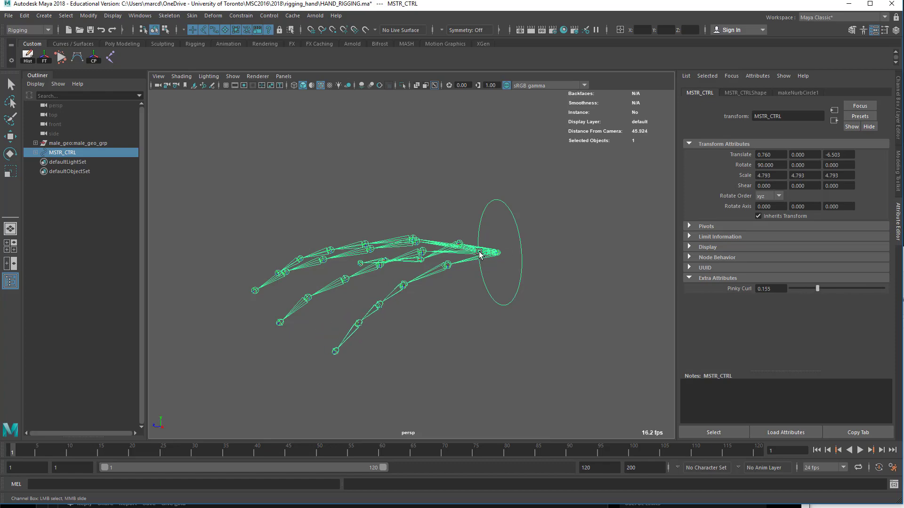
alt+drag(479, 254, 546, 172)
alt+drag(414, 228, 357, 259)
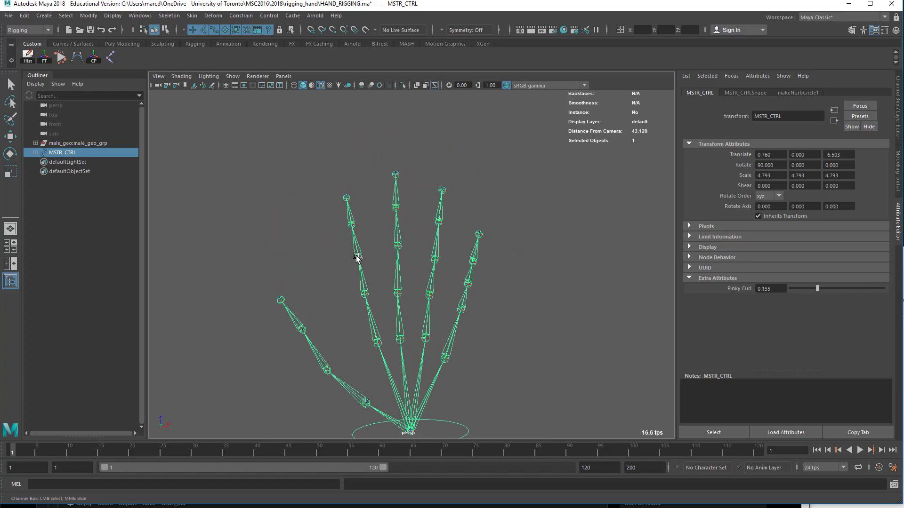
click(359, 212)
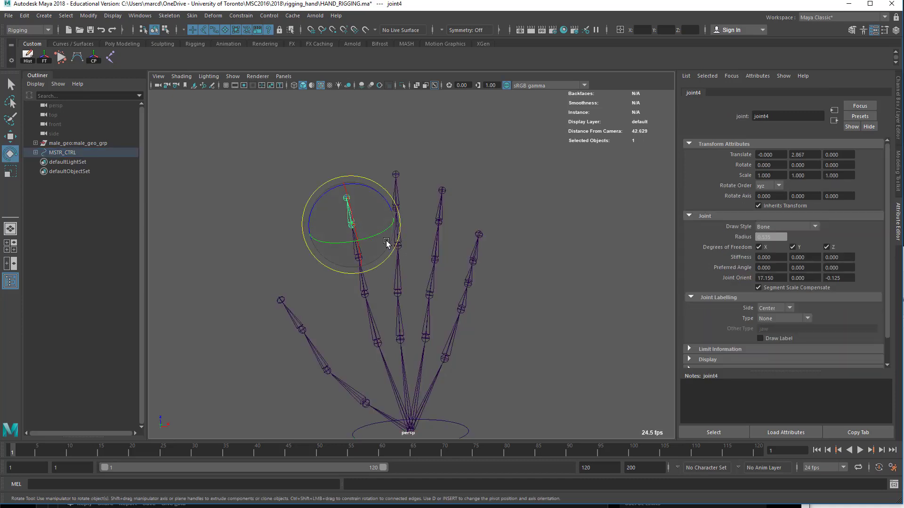
key(q)
alt+drag(382, 247, 380, 236)
click(355, 269)
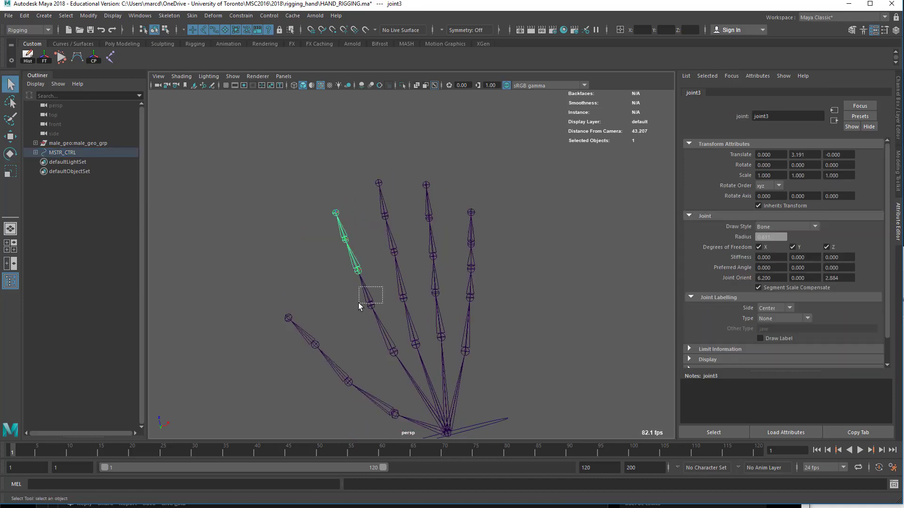
drag(358, 306, 480, 309)
click(583, 376)
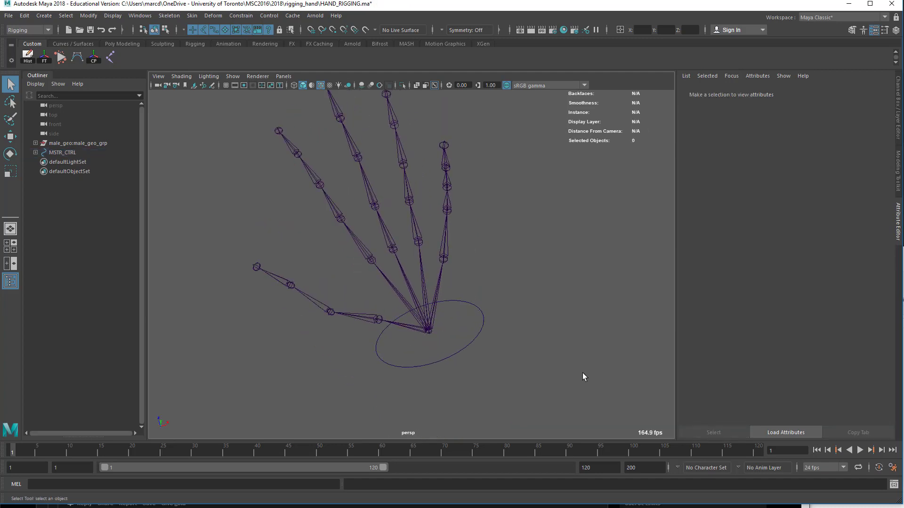
click(481, 335)
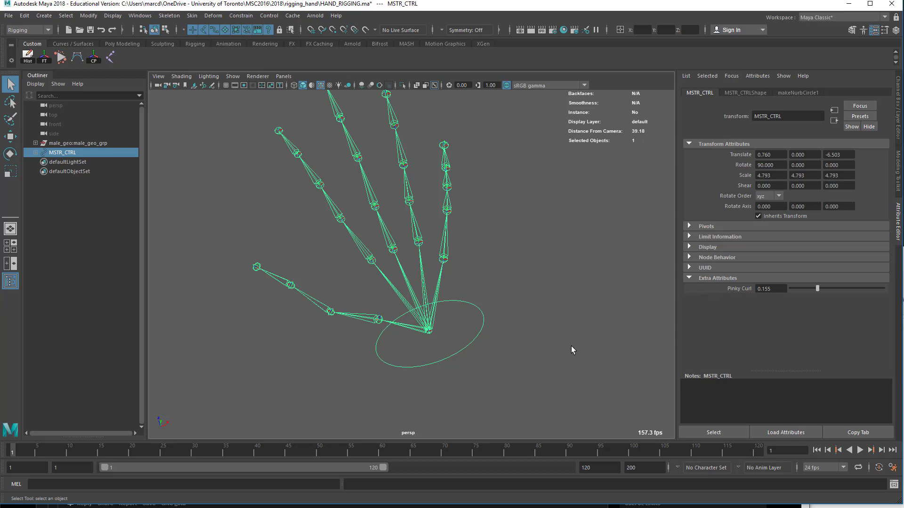
click(899, 116)
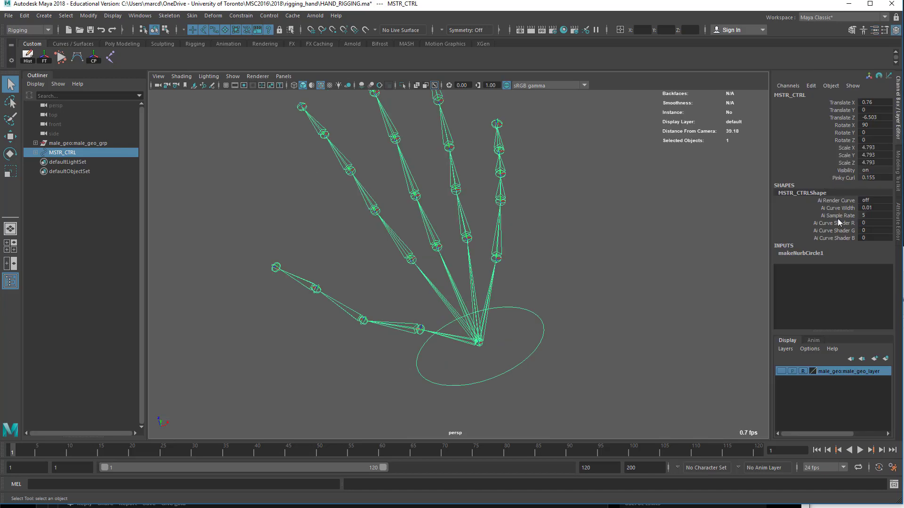
click(897, 222)
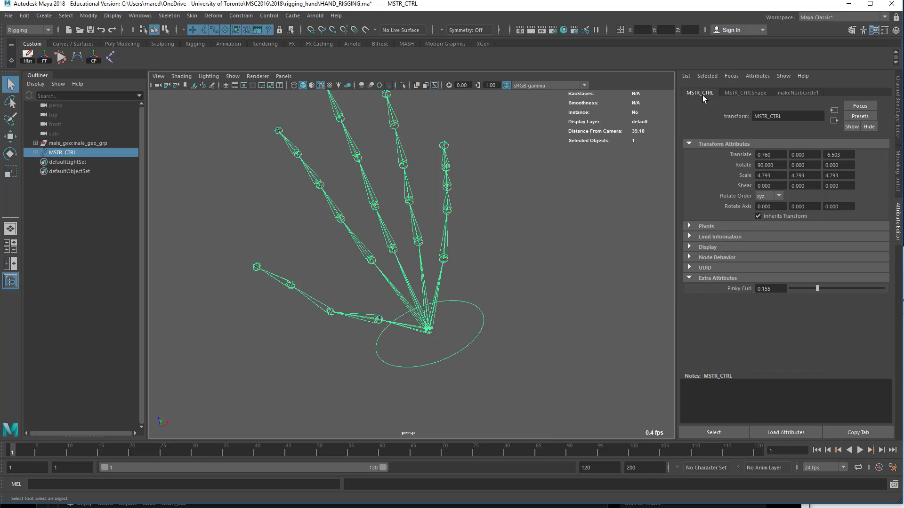
Start a new Float attribute named index_curl on MSTR_CTRL with default 0.
click(757, 77)
click(766, 87)
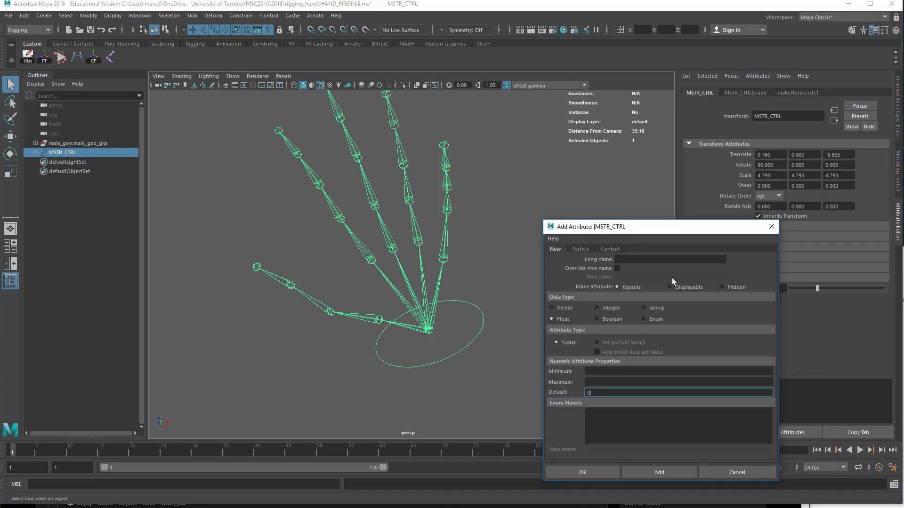
click(656, 258)
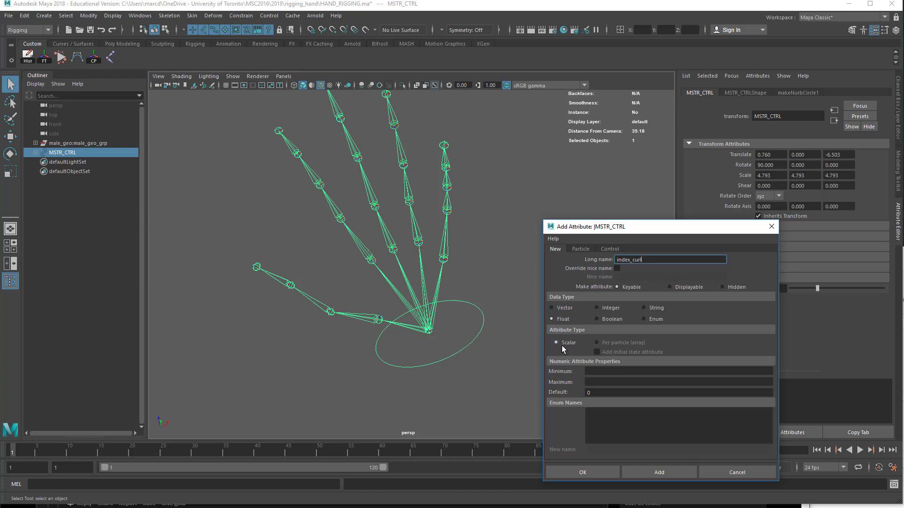
click(602, 373)
click(600, 383)
click(599, 393)
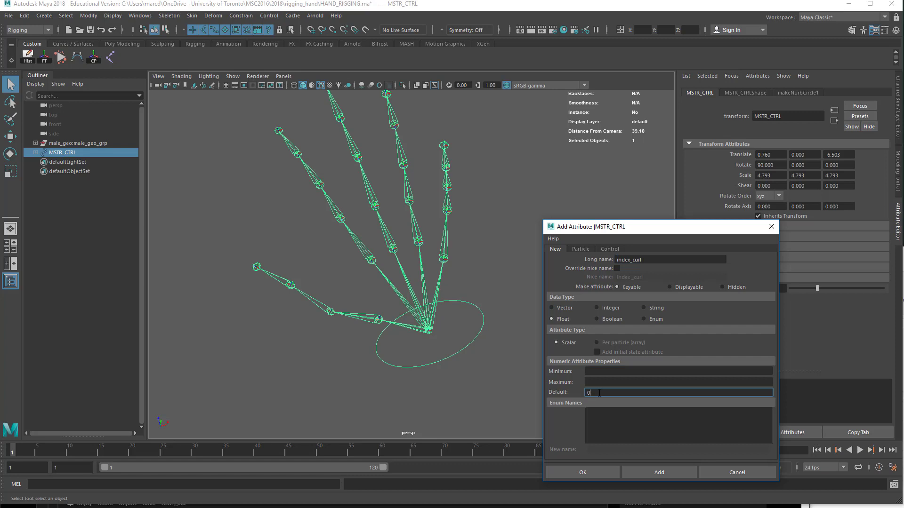
click(607, 370)
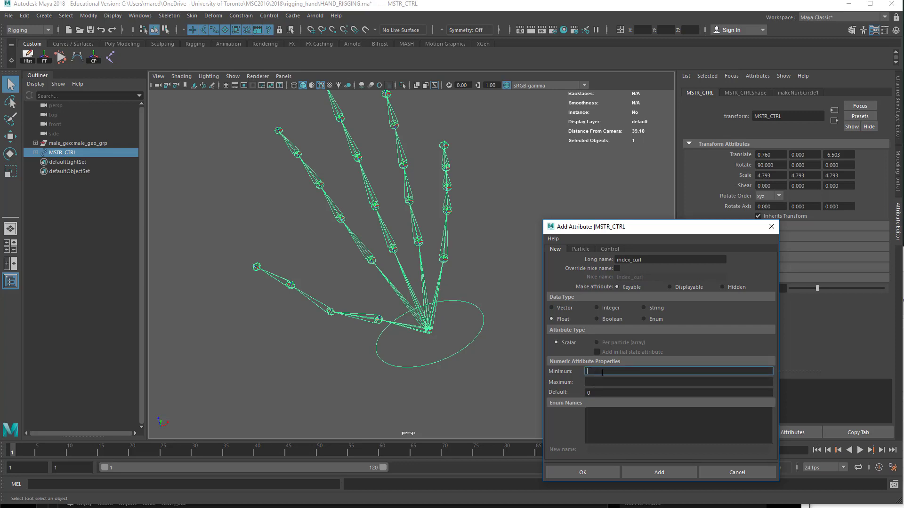
Move the Add Attribute window aside and test Pinky Curl, then set it to 0.
drag(657, 232, 671, 435)
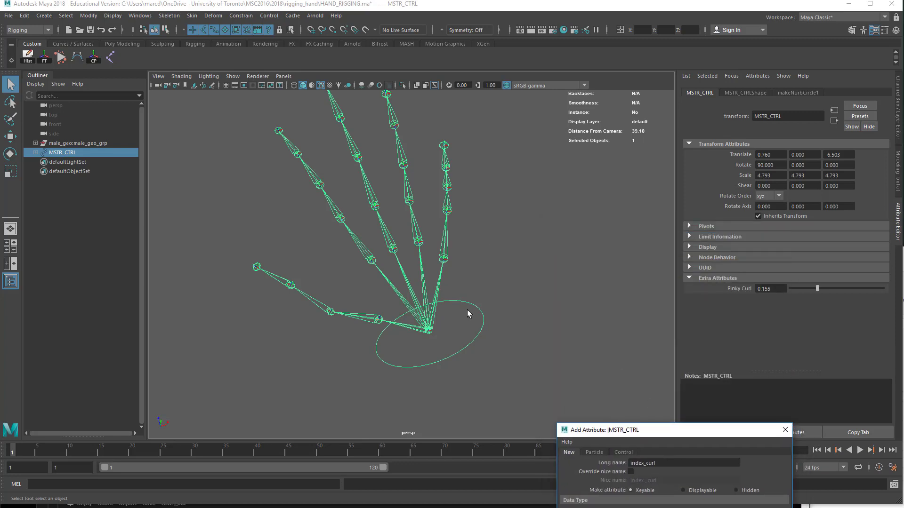
drag(807, 291, 899, 303)
alt+drag(525, 297, 475, 346)
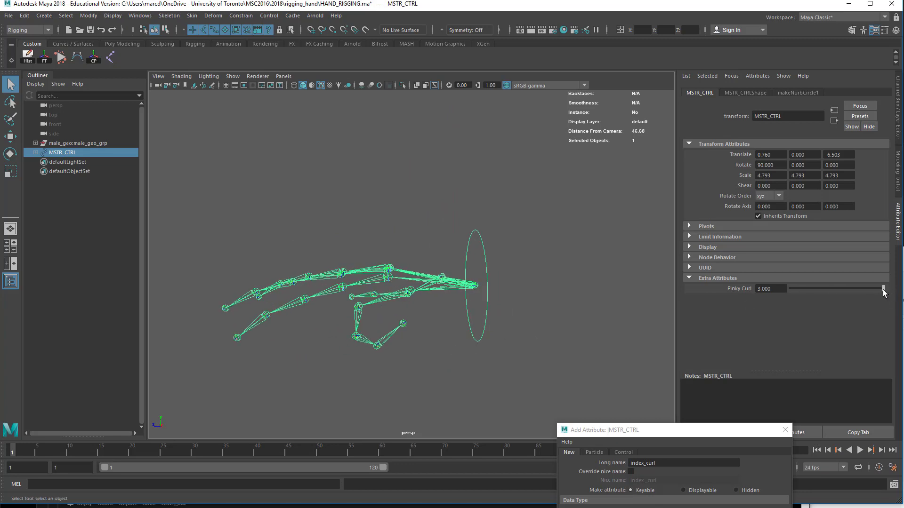
drag(882, 289, 799, 289)
double_click(769, 285)
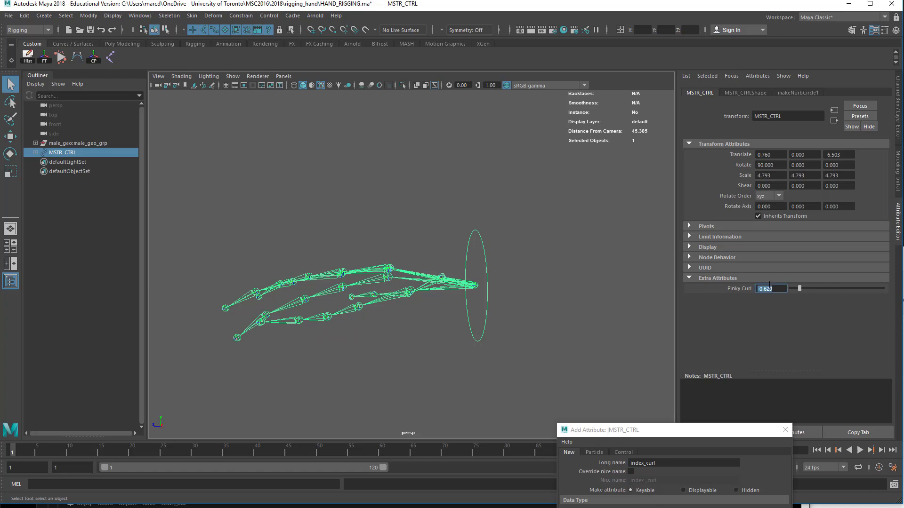
text(0)
key(Return)
Sweep Pinky Curl from -1 to 3 and back to about 0.155, then restore the Add Attribute window.
alt+drag(621, 268, 544, 348)
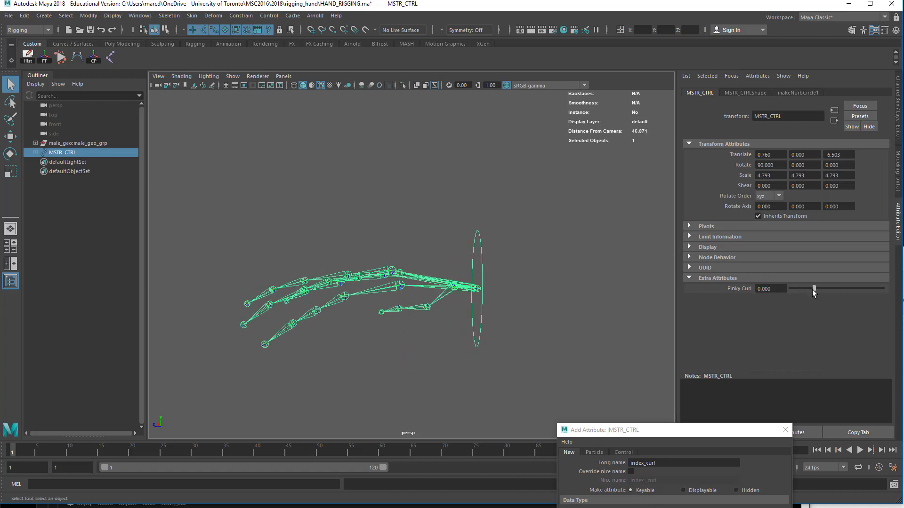
drag(812, 289, 794, 287)
alt+drag(422, 313, 448, 335)
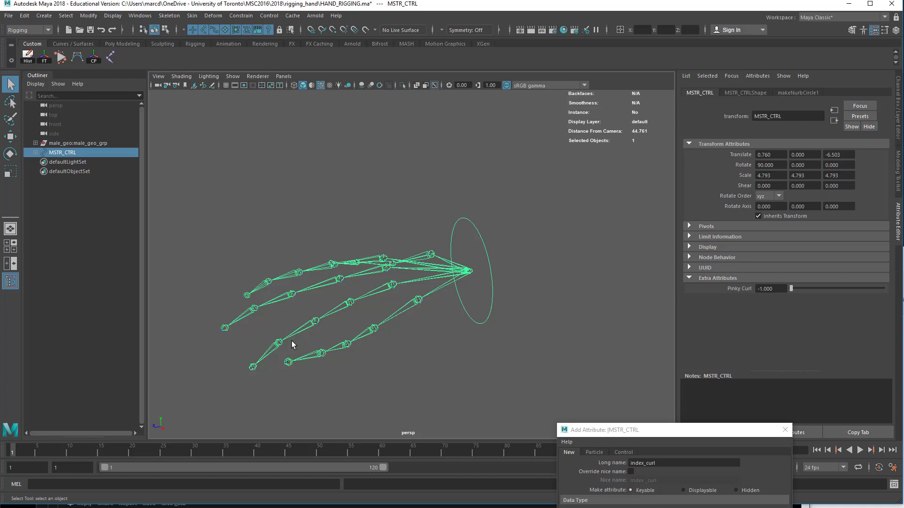
alt+drag(404, 308, 343, 338)
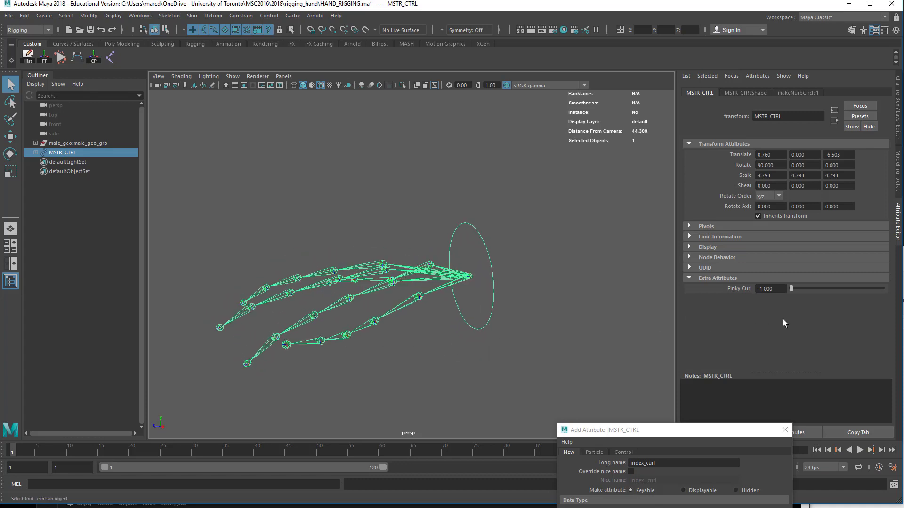
drag(791, 288, 884, 301)
alt+drag(541, 289, 386, 296)
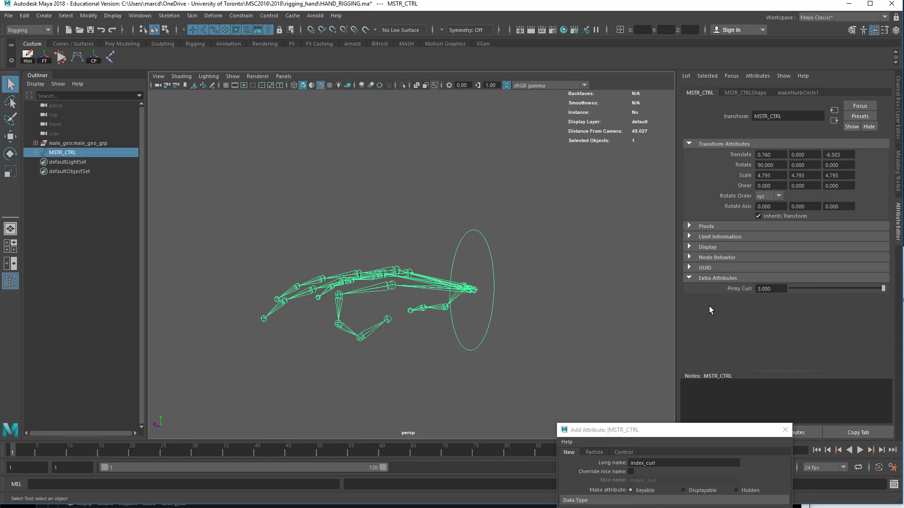
alt+drag(434, 336, 456, 340)
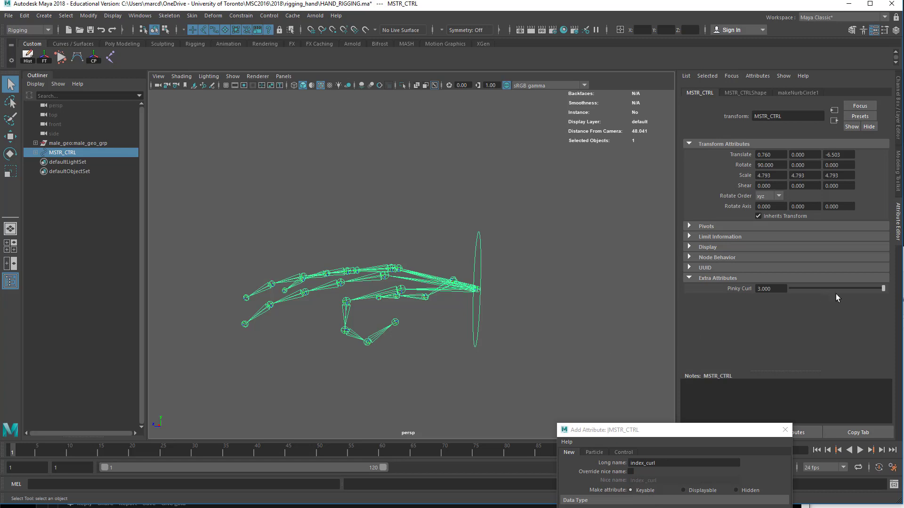
drag(883, 292, 818, 294)
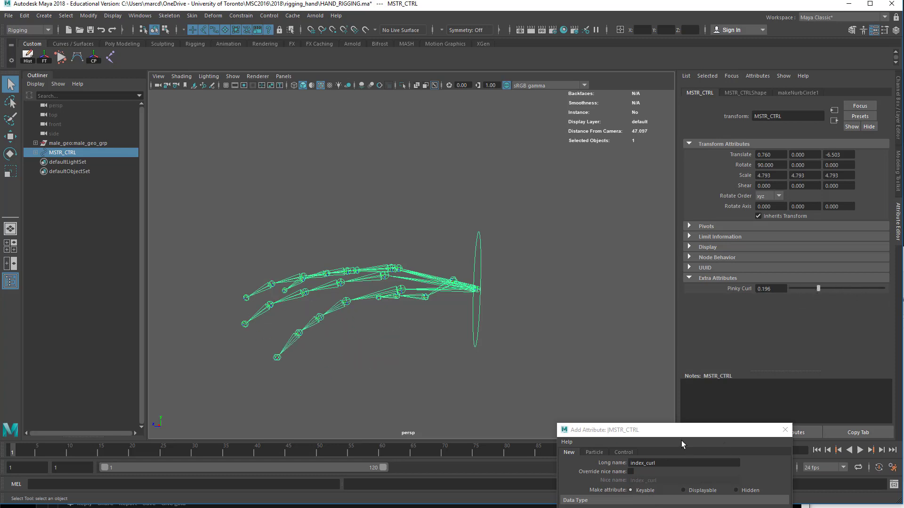
drag(673, 434, 664, 165)
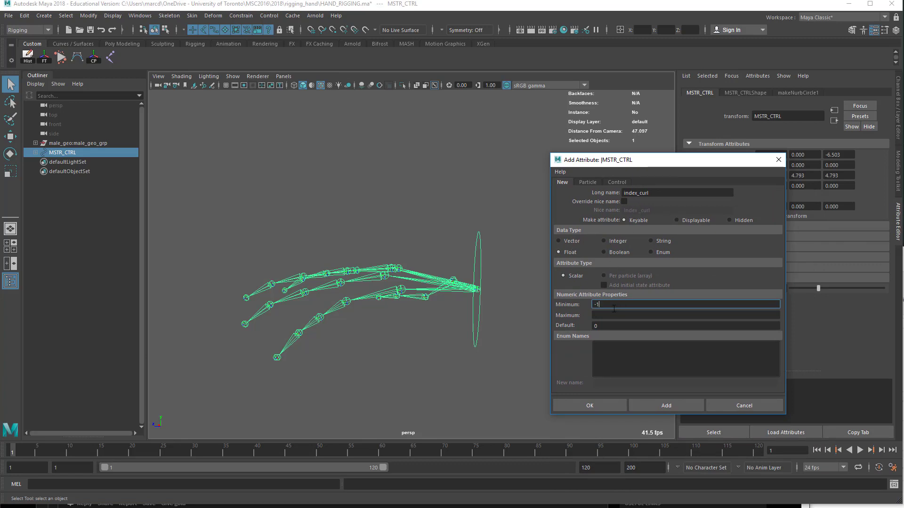
Complete the index_curl attribute with a -1 to 3 range and default 0.
key(Tab)
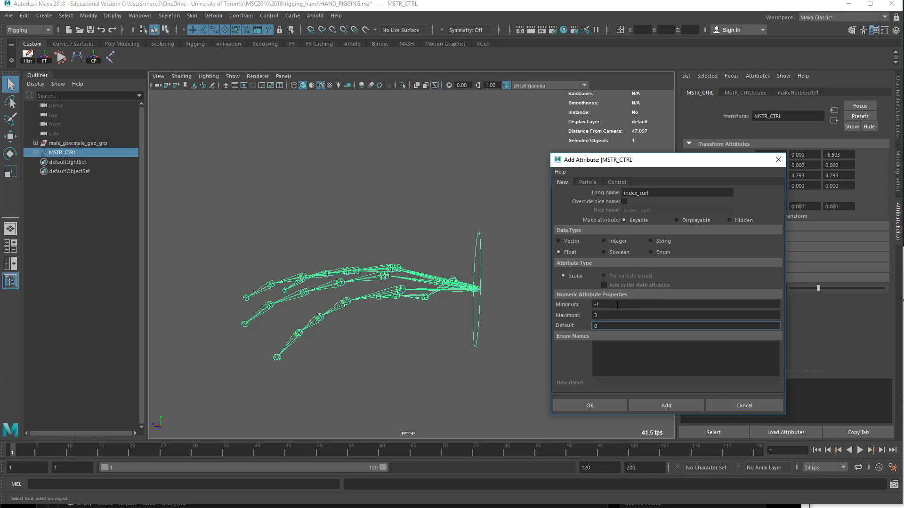
alt+drag(359, 319, 403, 369)
click(591, 405)
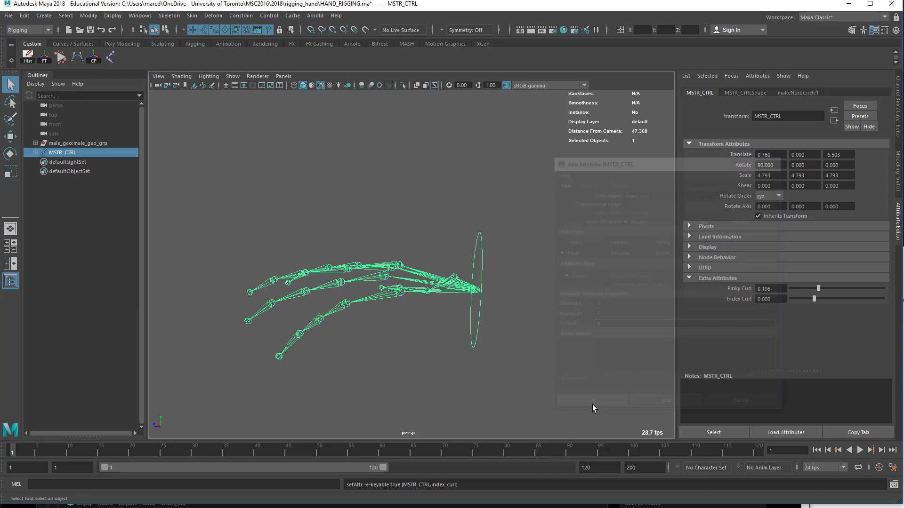
drag(814, 297, 775, 312)
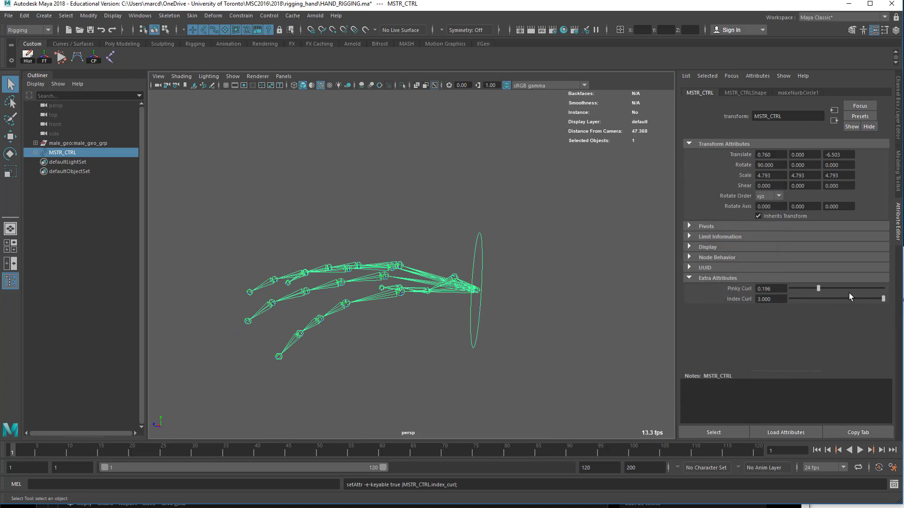
drag(848, 297, 879, 298)
drag(789, 297, 809, 307)
double_click(765, 299)
text(0)
key(Return)
alt+drag(612, 276, 569, 219)
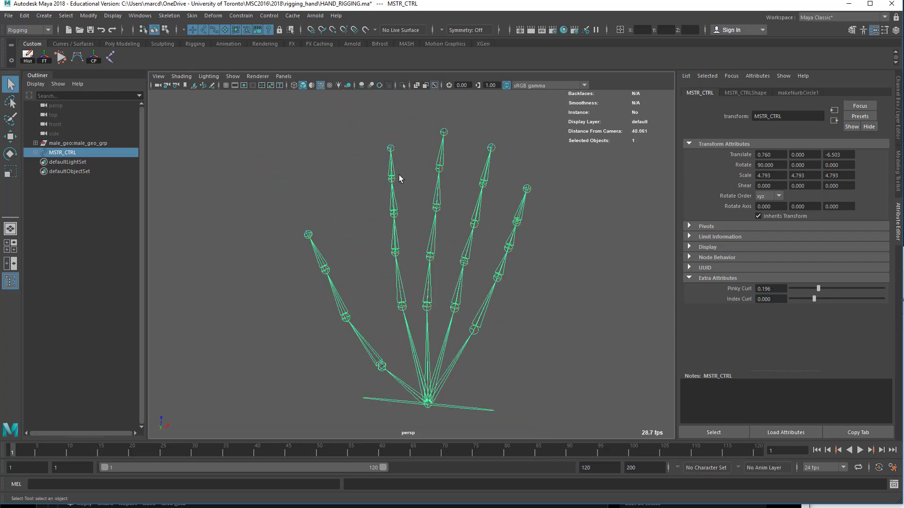
alt+drag(388, 227, 381, 278)
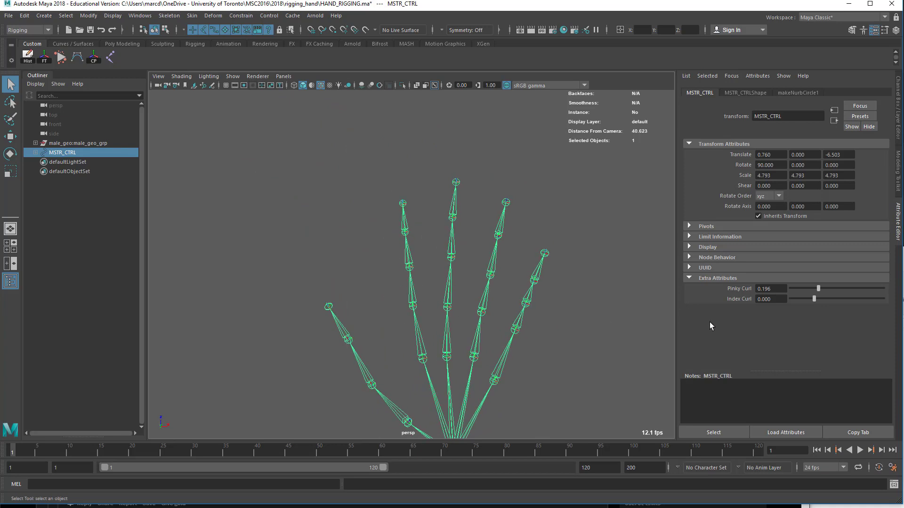
Show MSTR_CTRL in the Channel Box and bring up the Index Curl channel's context menu.
right_click(732, 301)
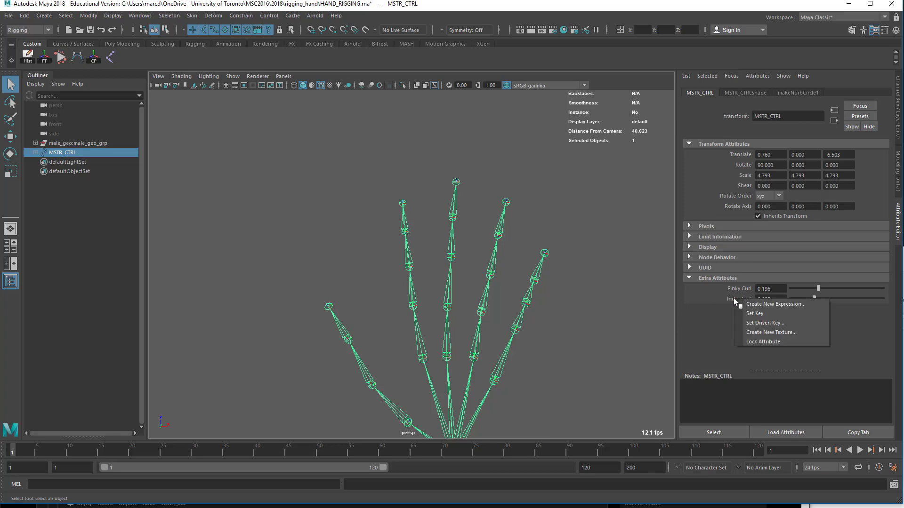
click(756, 324)
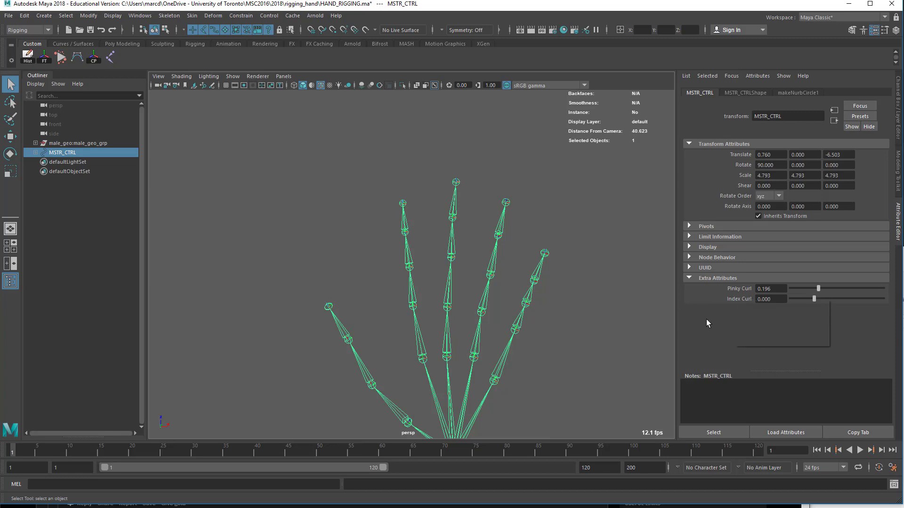
click(897, 137)
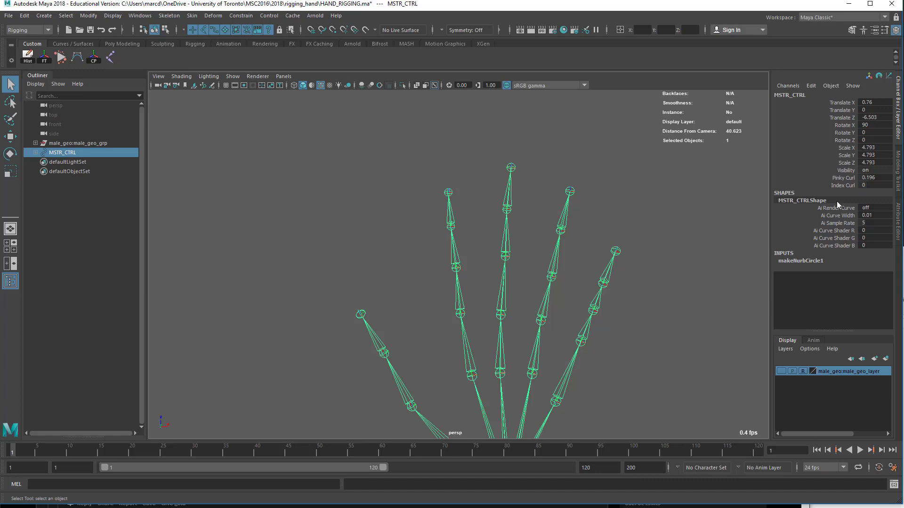
right_click(842, 187)
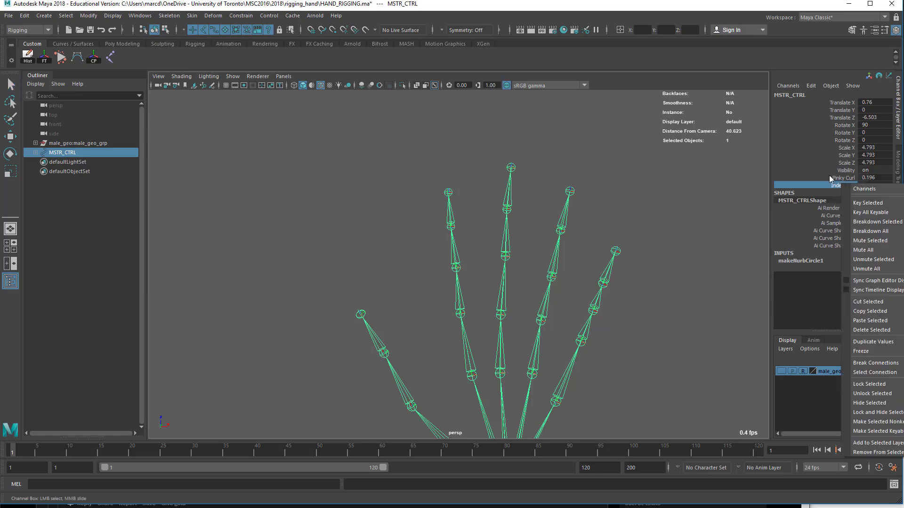
click(818, 171)
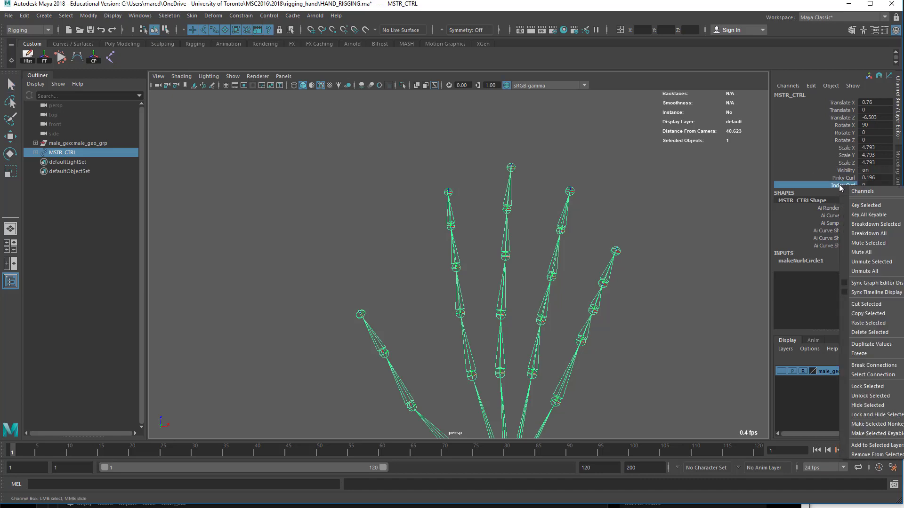
right_click(834, 185)
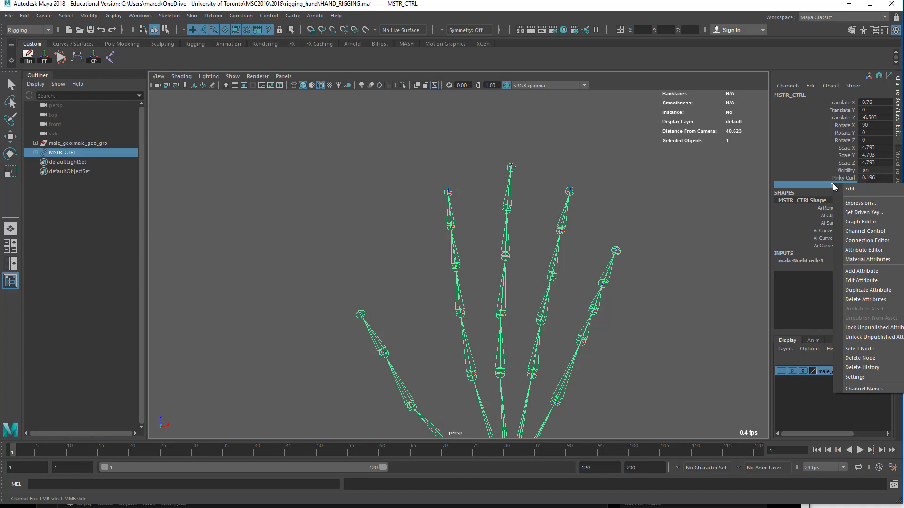
Launch Set Driven Key for Index Curl, reposition and enlarge its window, and load MSTR_CTRL as driver.
click(857, 212)
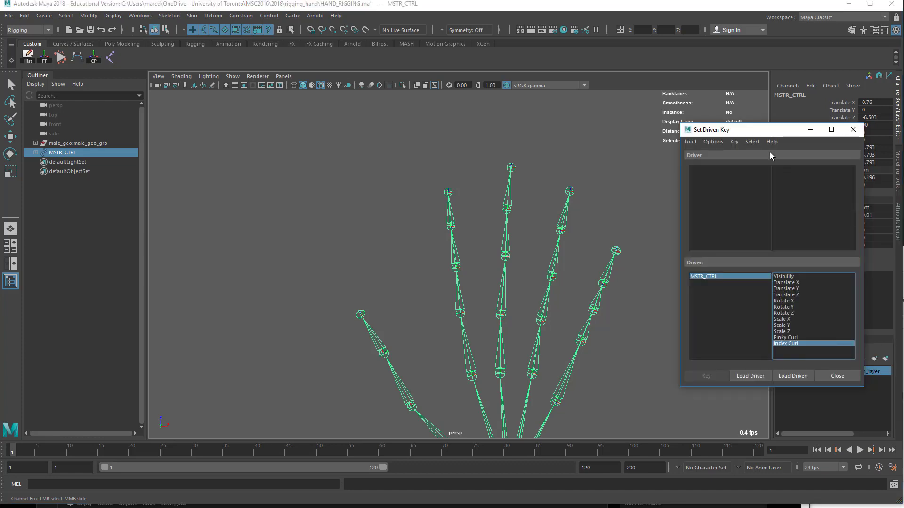
drag(724, 128, 610, 96)
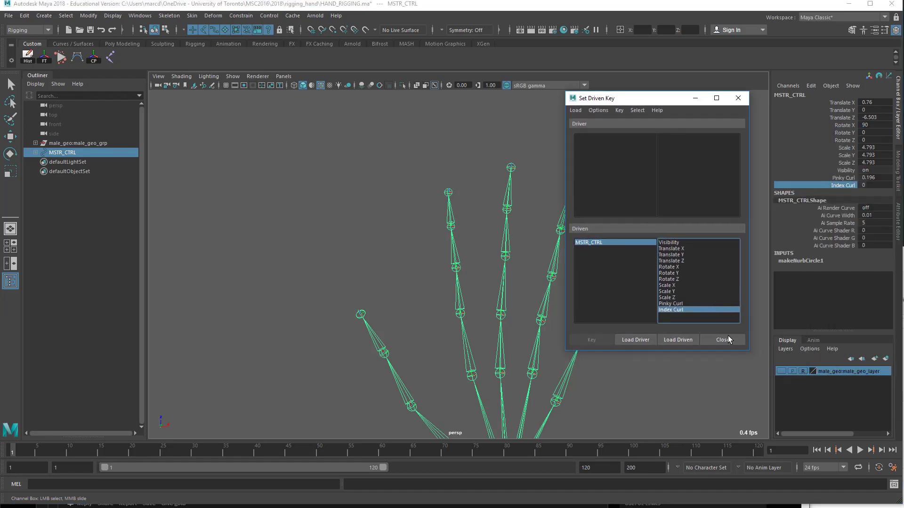
drag(750, 354, 759, 377)
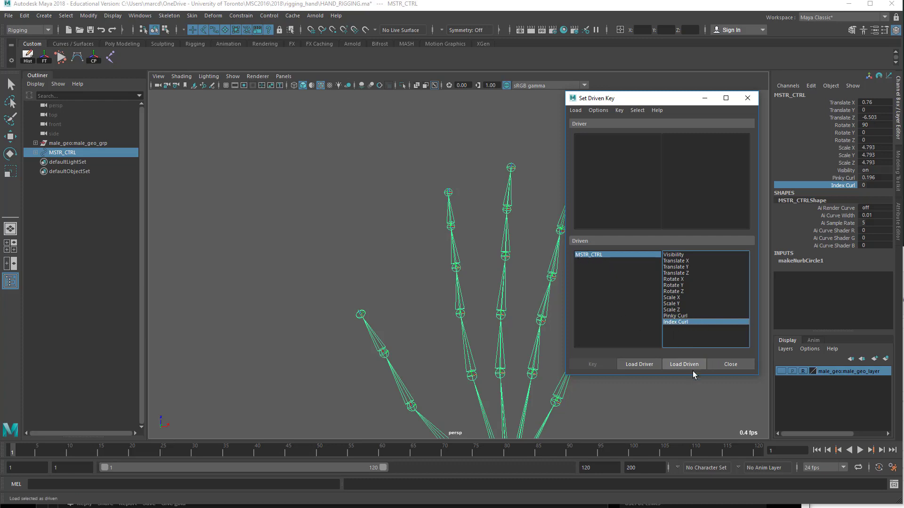
click(634, 367)
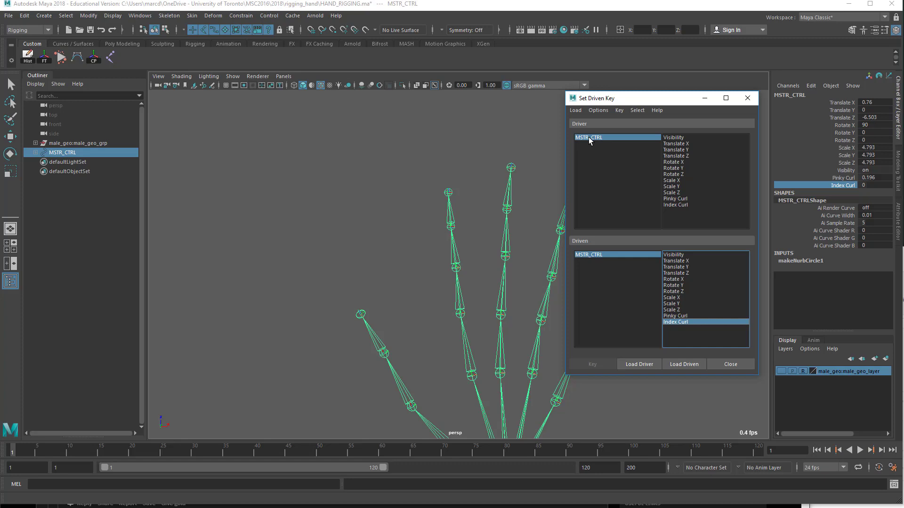
Choose Index Curl as the driver attribute and load joint4 as the driven object.
click(673, 205)
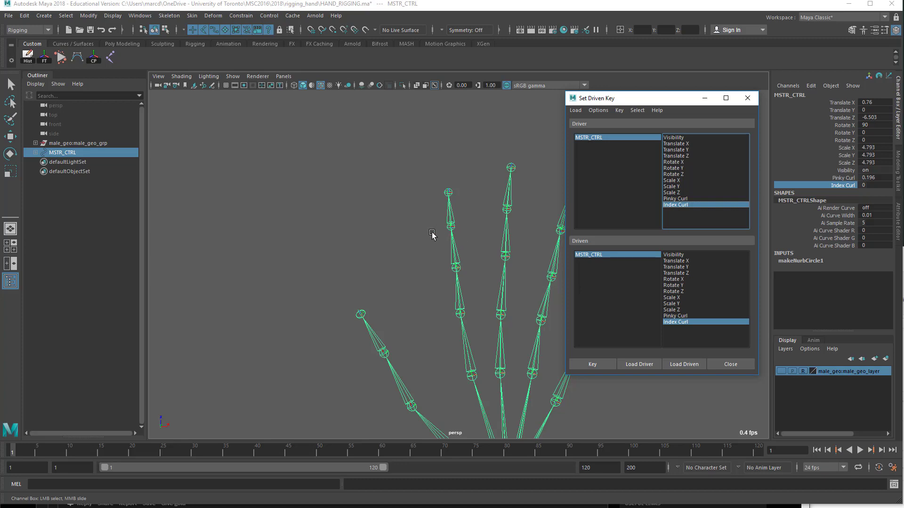
key(q)
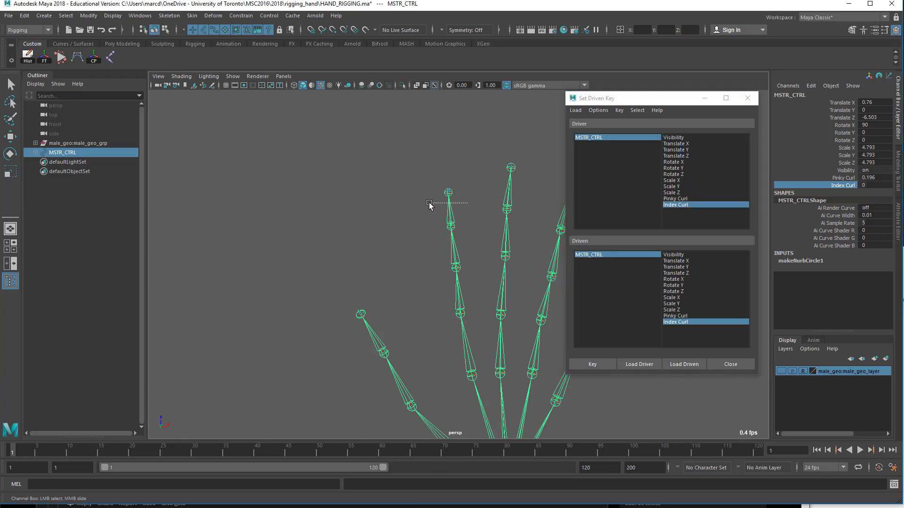
drag(468, 202, 428, 216)
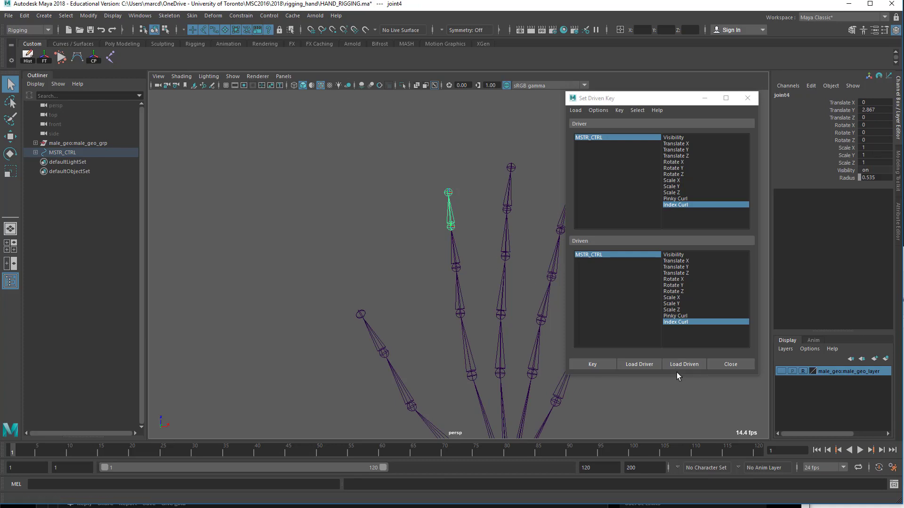
drag(444, 211, 447, 221)
click(692, 366)
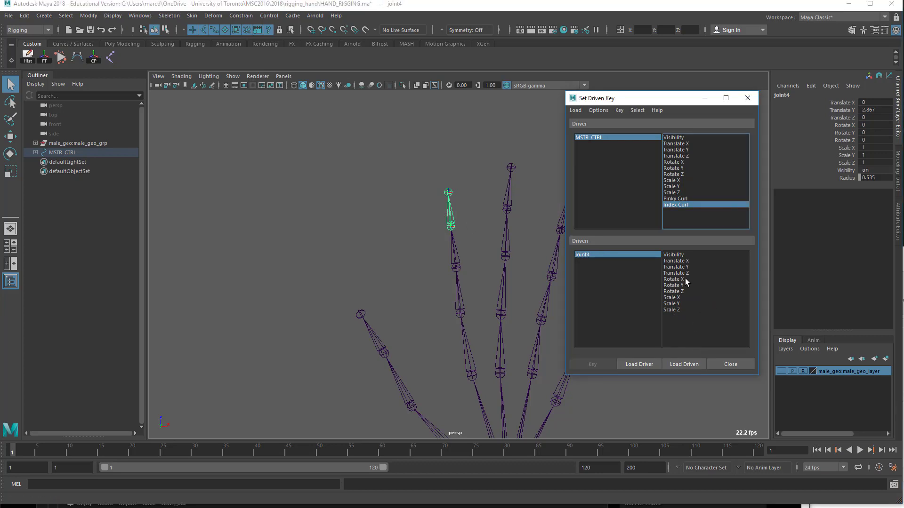
Test-rotate joint4, undo it, and set Rotate X as the driven channel.
click(451, 216)
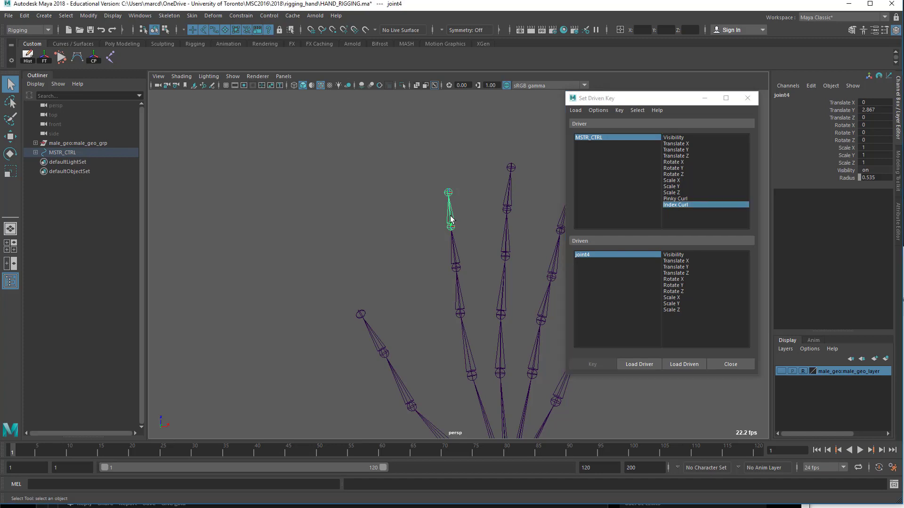
key(e)
mouse_move(452, 218)
mouse_down()
mouse_move(453, 247)
mouse_move(461, 230)
mouse_up()
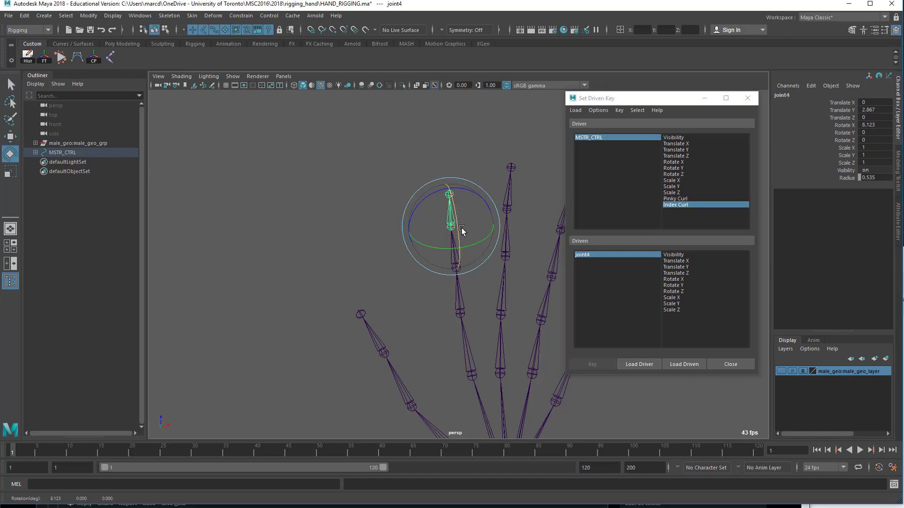
key(ctrl+z)
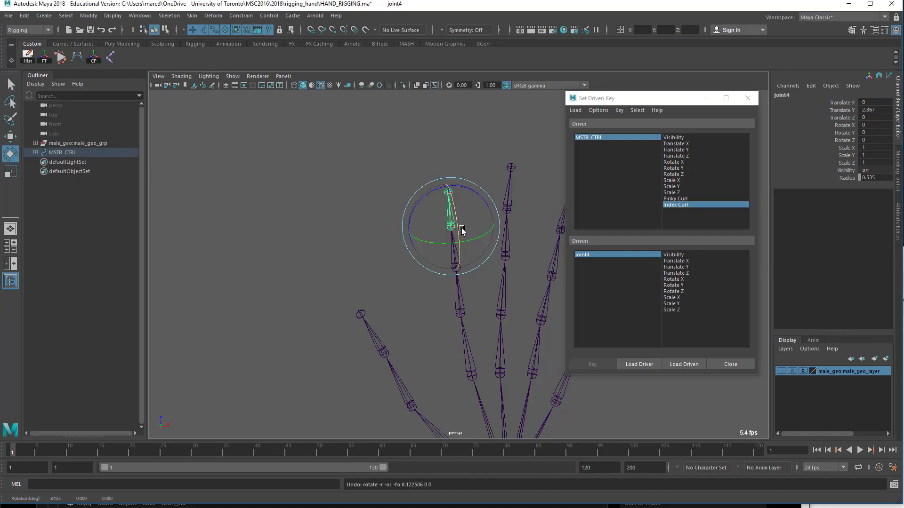
click(677, 286)
click(677, 280)
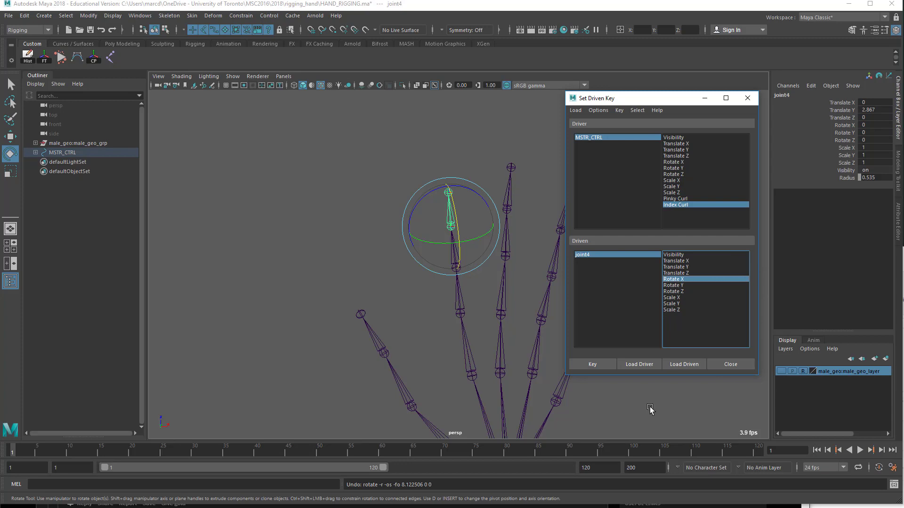
alt+drag(520, 372, 493, 353)
Reselect MSTR_CTRL and float its attributes in a Copy Tab window with Extra Attributes expanded.
click(502, 345)
click(501, 357)
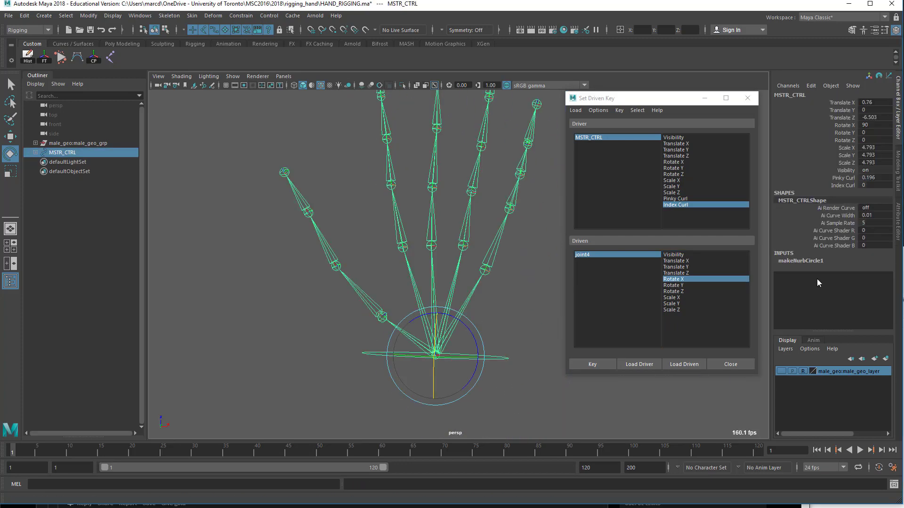
key(ctrl+a)
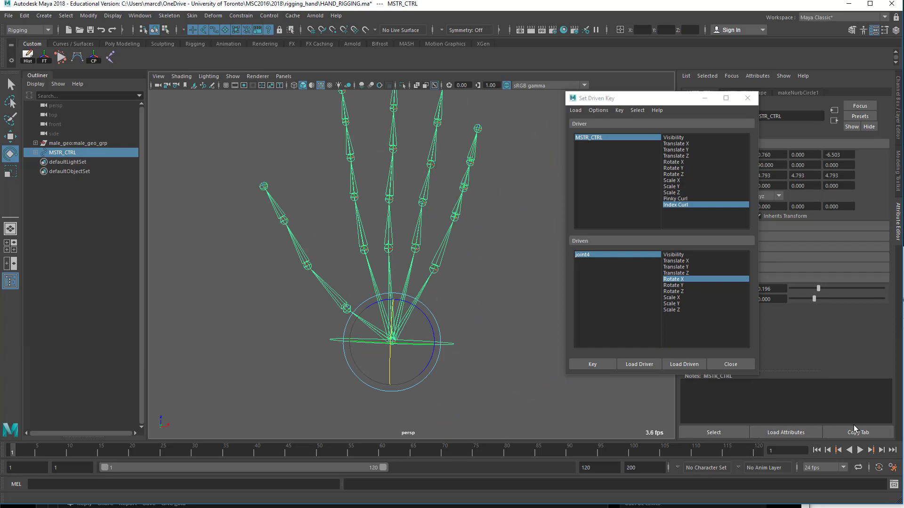
click(857, 431)
drag(670, 228, 163, 111)
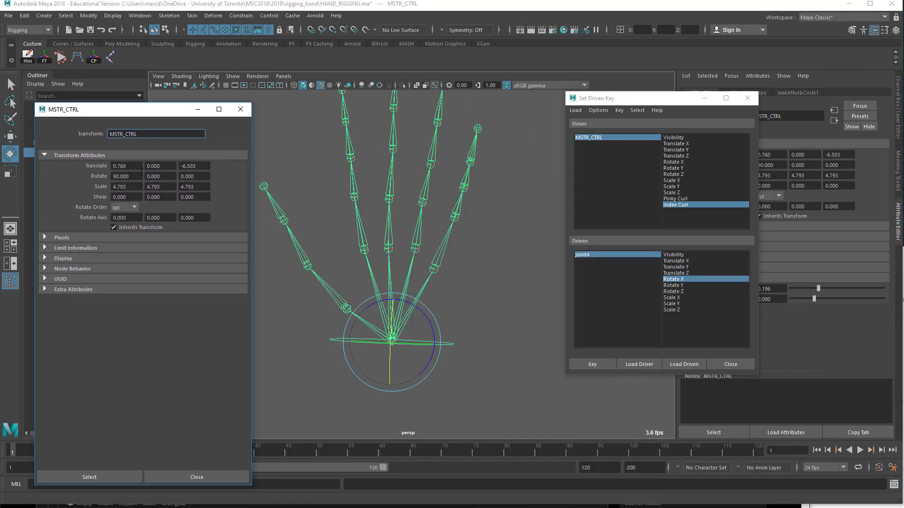
click(75, 290)
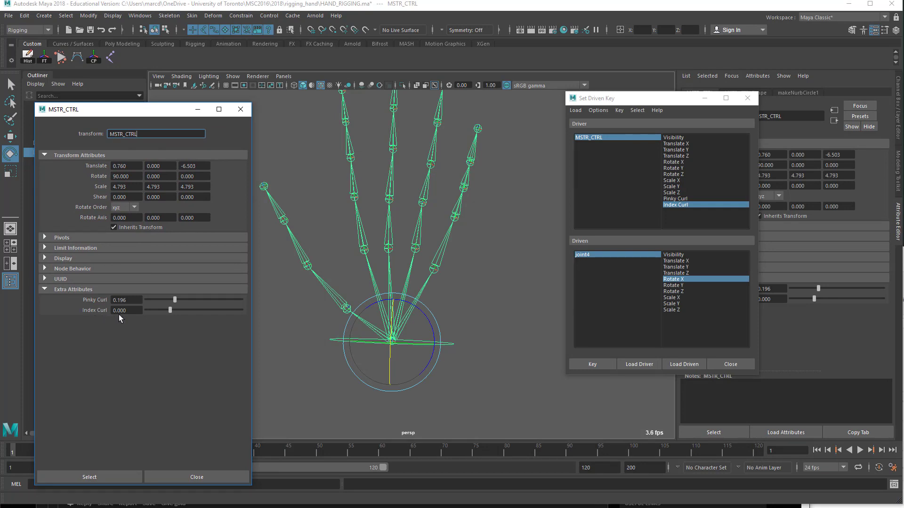
scroll(441, 241, up, 3)
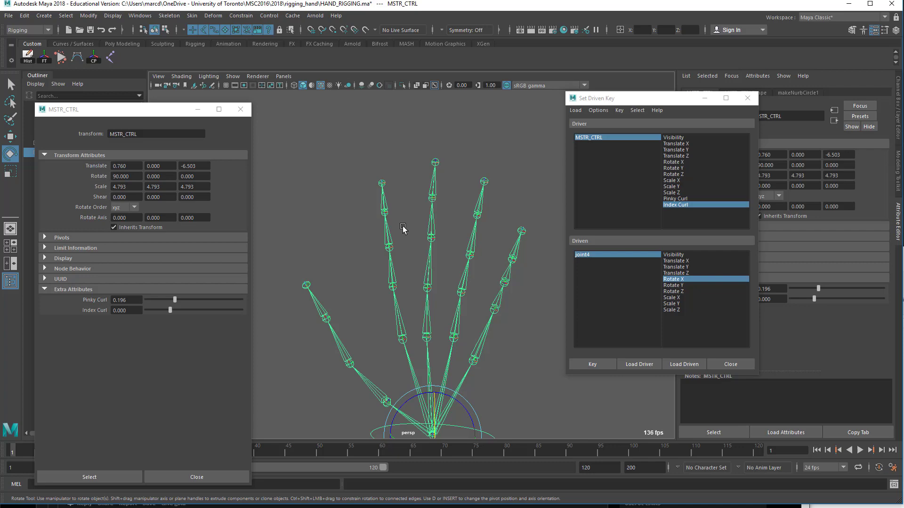
Key Rotate X of index joint4 and joint3 at Index Curl 0.
alt+drag(403, 228, 390, 208)
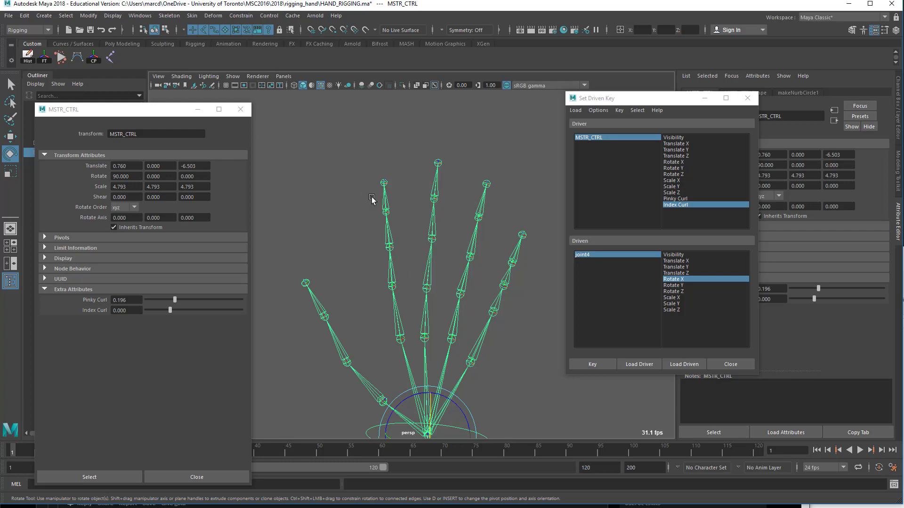
drag(383, 193, 401, 217)
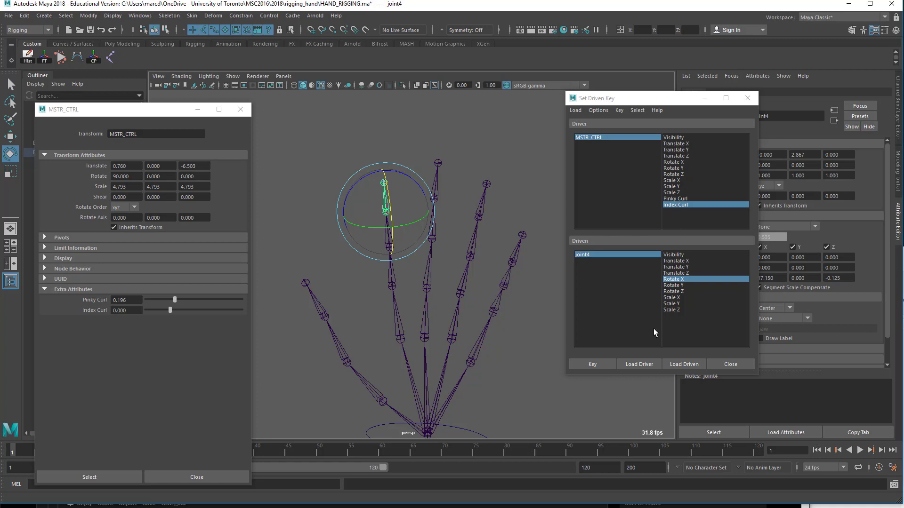
click(609, 360)
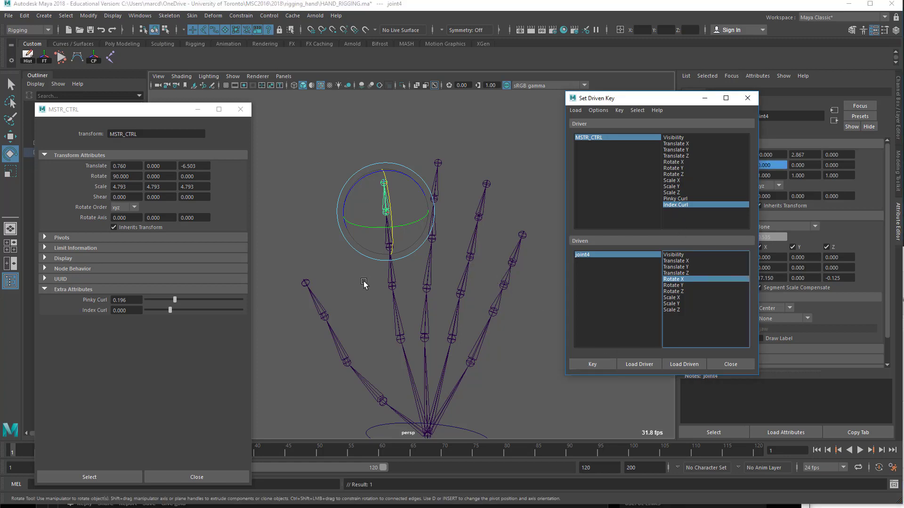
click(324, 238)
click(381, 232)
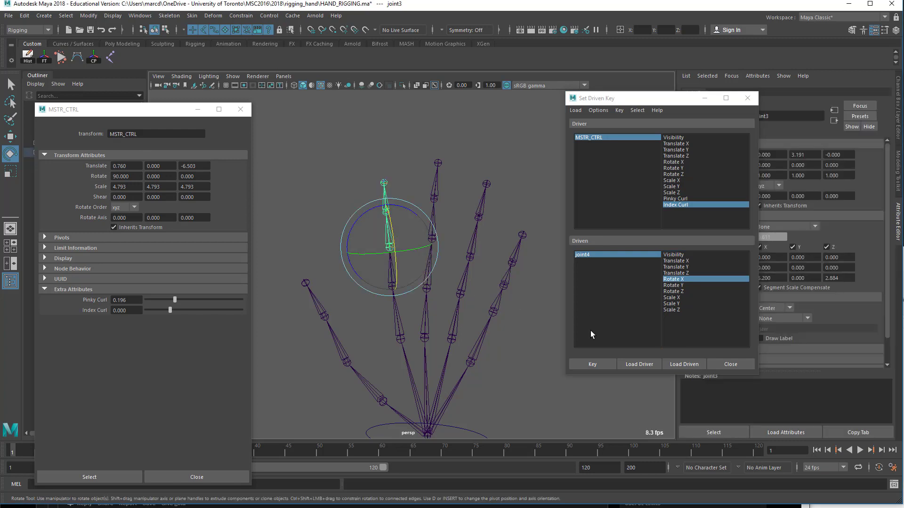
click(681, 362)
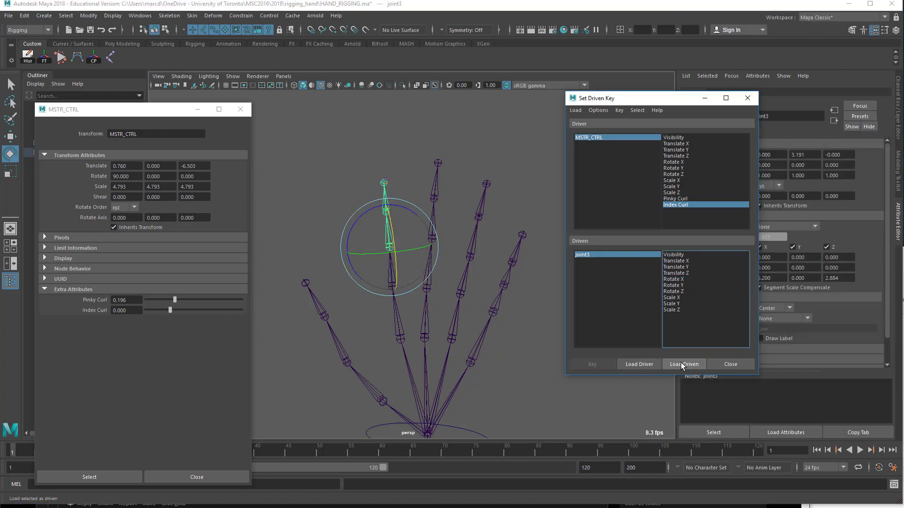
click(682, 280)
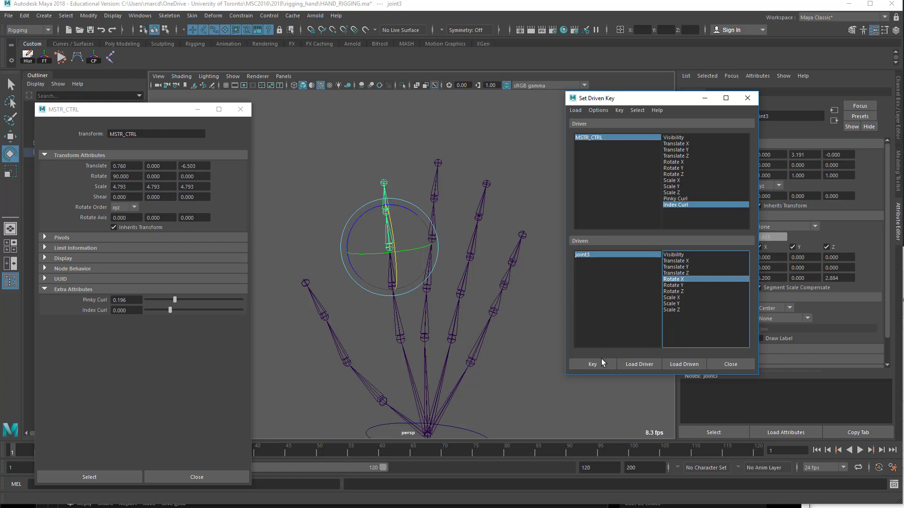
click(592, 365)
Load index joint2 as driven and key its Rotate X at Index Curl 0.
click(380, 264)
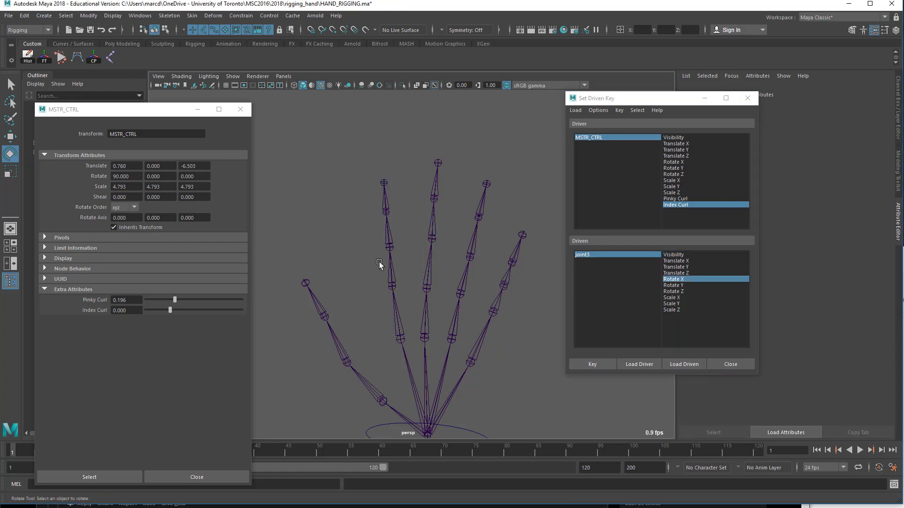
click(393, 285)
key(q)
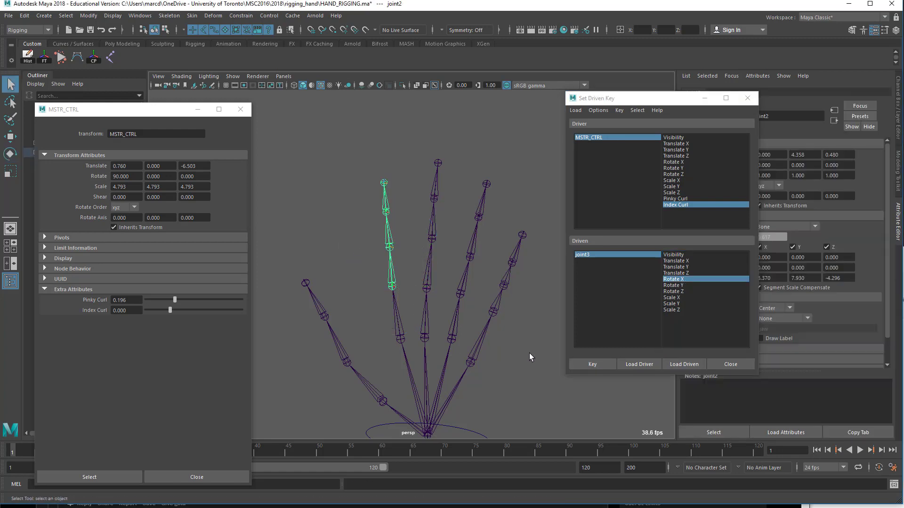
click(673, 363)
click(677, 280)
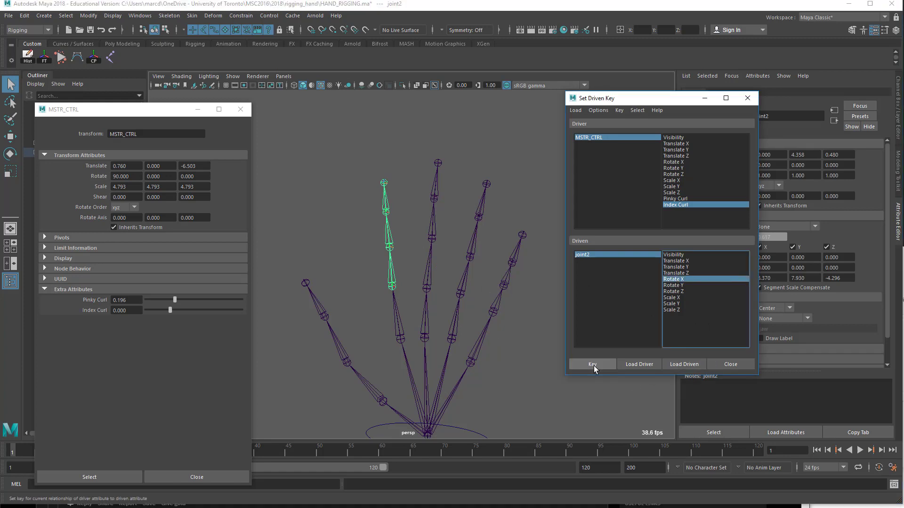
click(593, 365)
alt+drag(460, 322, 396, 345)
With Index Curl at -1, rotate the index finger's joint2 back to -16.12 on Rotate X.
alt+drag(411, 305, 411, 328)
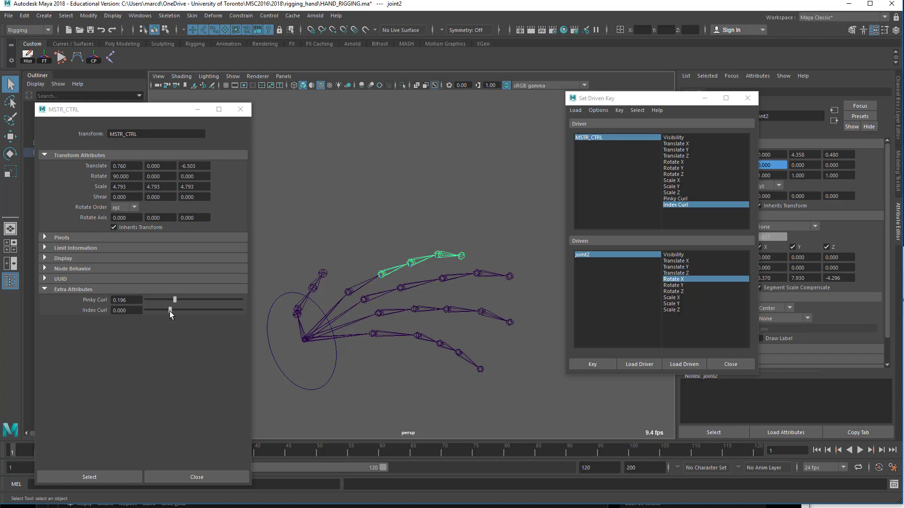
drag(169, 312, 145, 311)
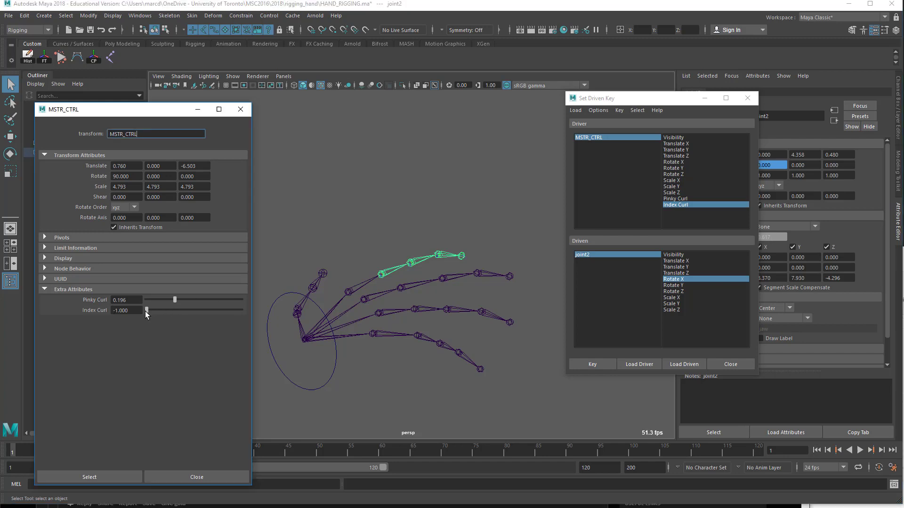
alt+drag(338, 358, 426, 301)
drag(471, 281, 420, 245)
key(e)
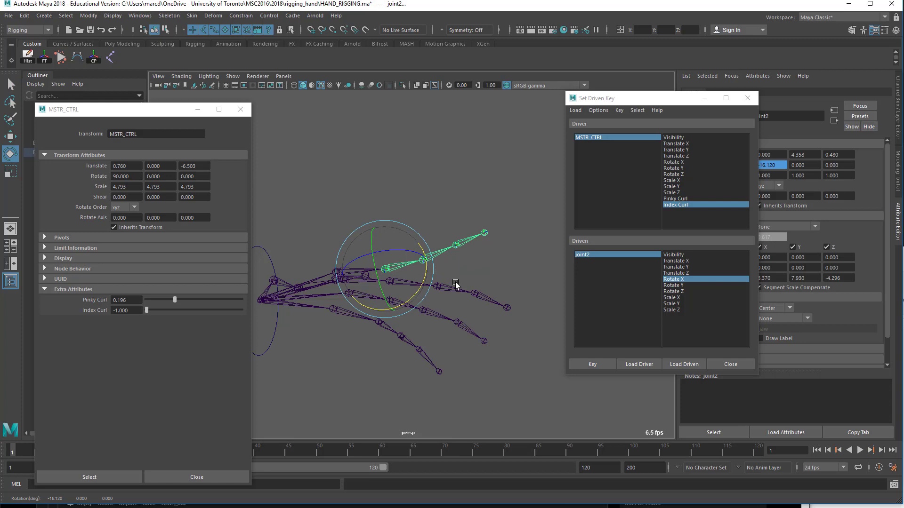
alt+drag(461, 284, 477, 312)
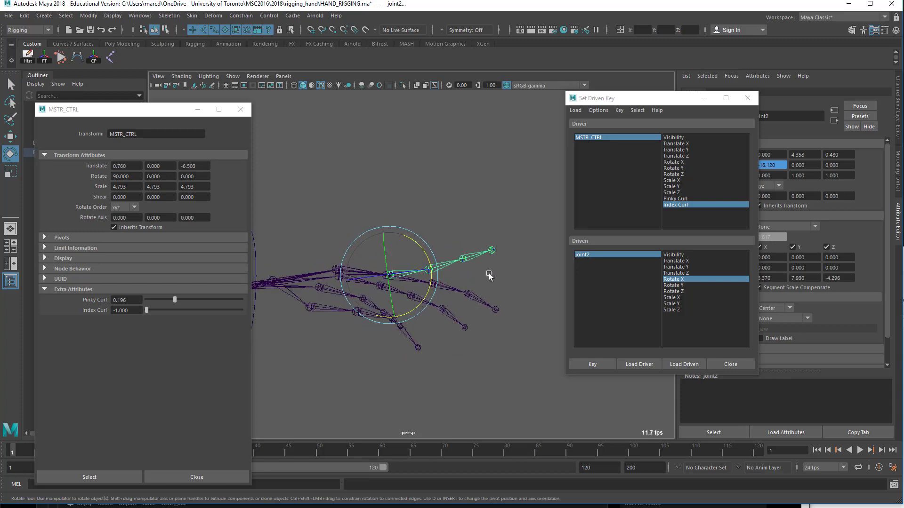
Key the bent-back Rotate X of index joint4 and joint3 at Index Curl -1.
click(476, 254)
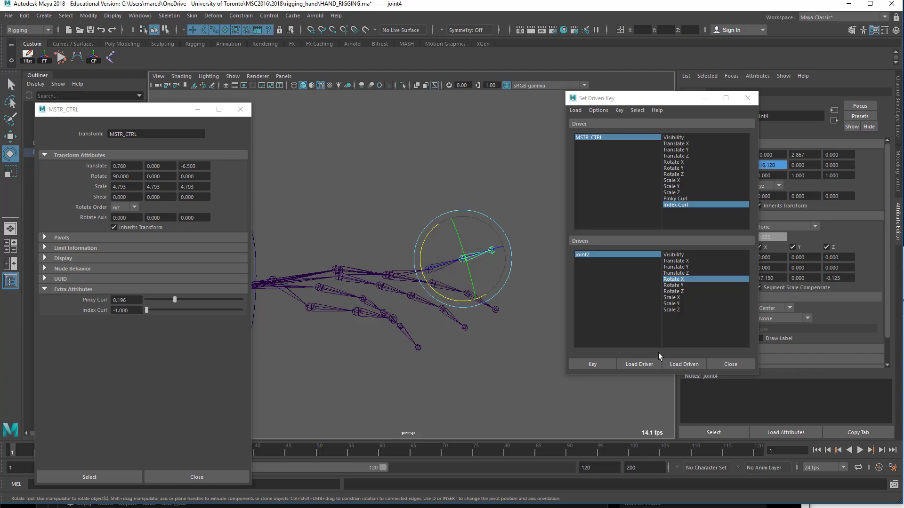
click(697, 364)
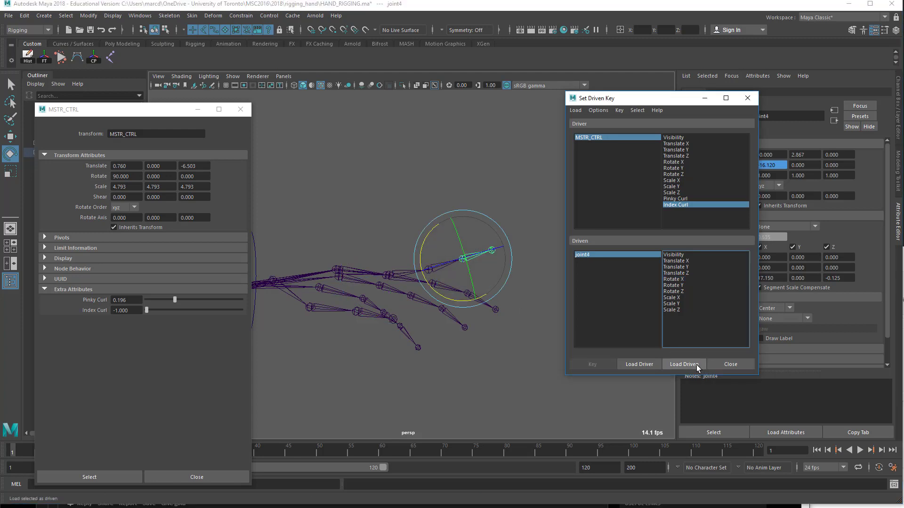
click(678, 279)
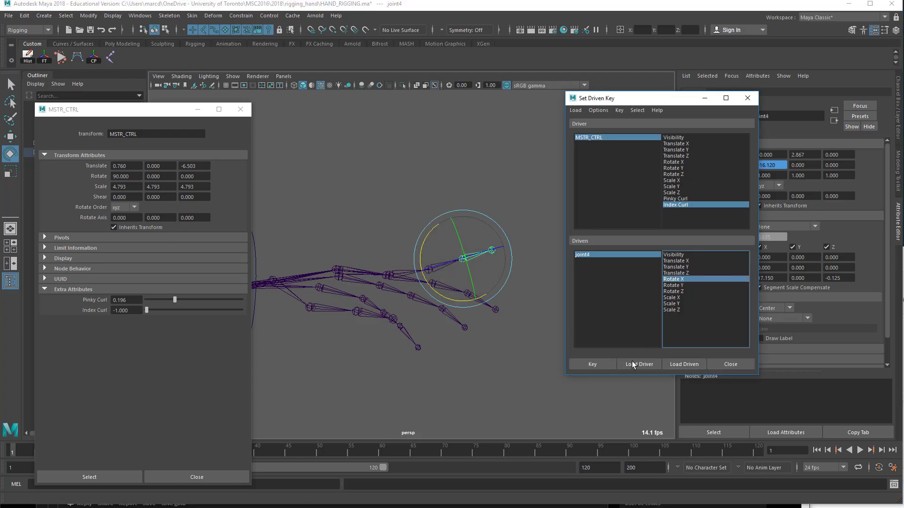
click(600, 367)
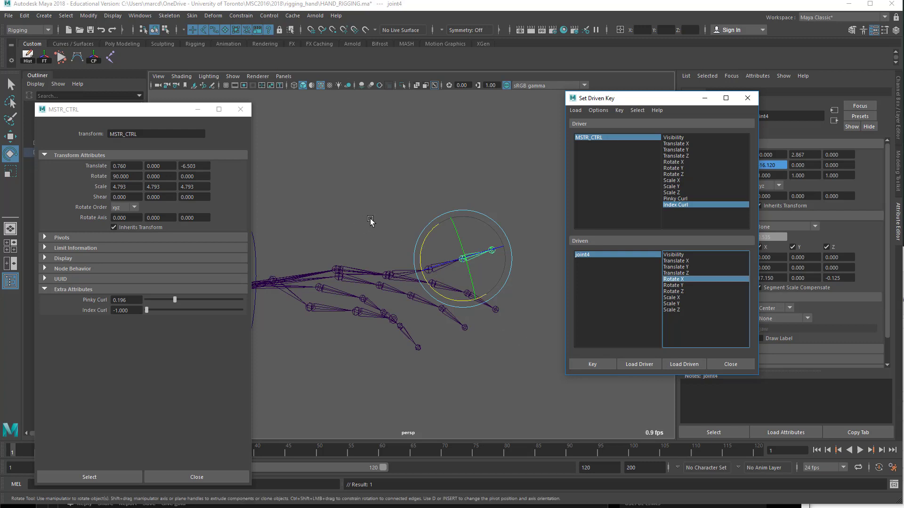
key(q)
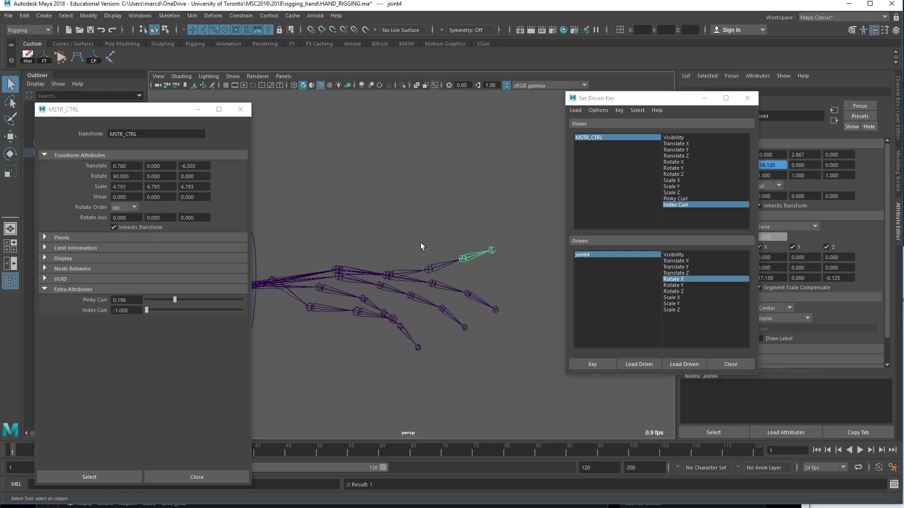
click(447, 266)
click(678, 364)
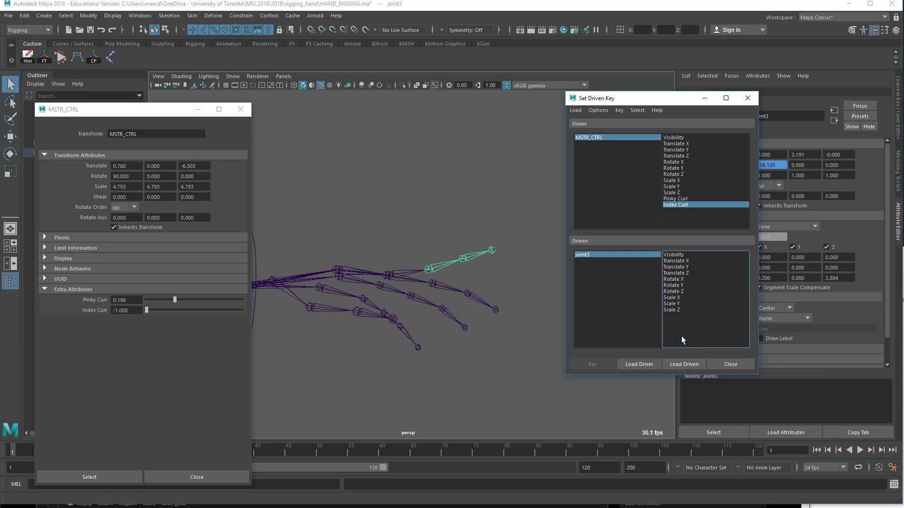
click(676, 279)
click(591, 363)
Key joint2's bent-back Rotate X, then drag Index Curl up to 3 to test the curl.
click(408, 272)
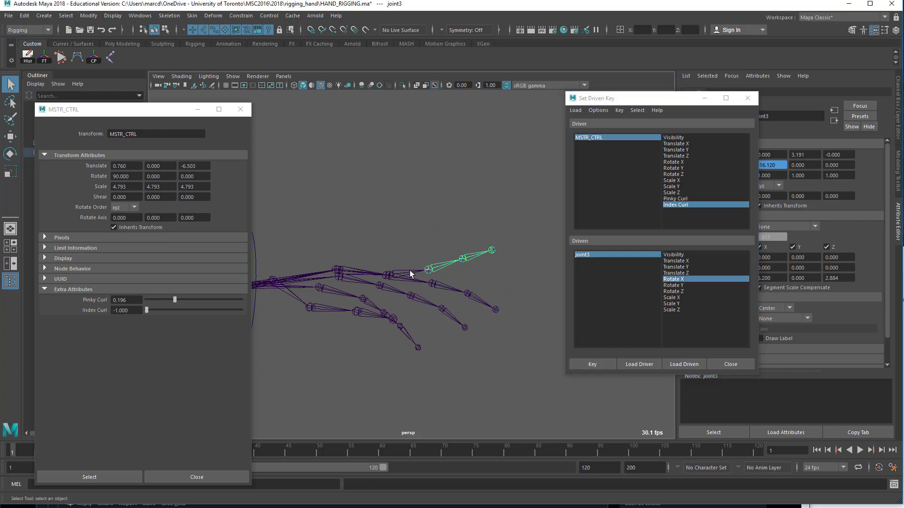
click(699, 365)
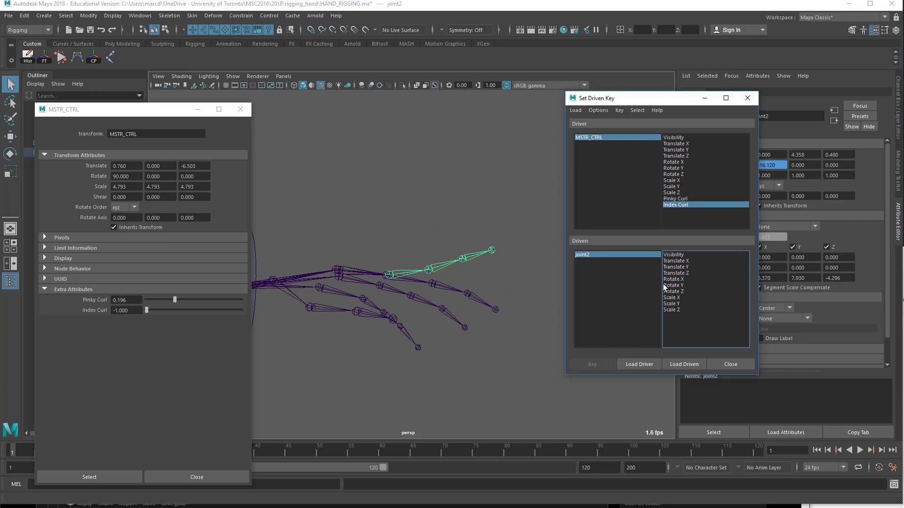
click(669, 280)
click(599, 365)
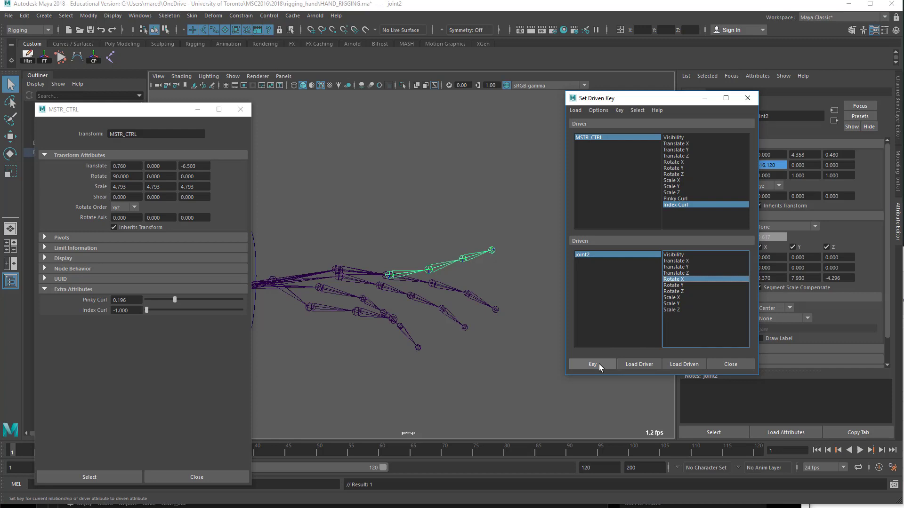
drag(148, 311, 253, 317)
Curl the index finger's joint2 forward to Rotate X 62.32.
alt+drag(383, 335, 406, 377)
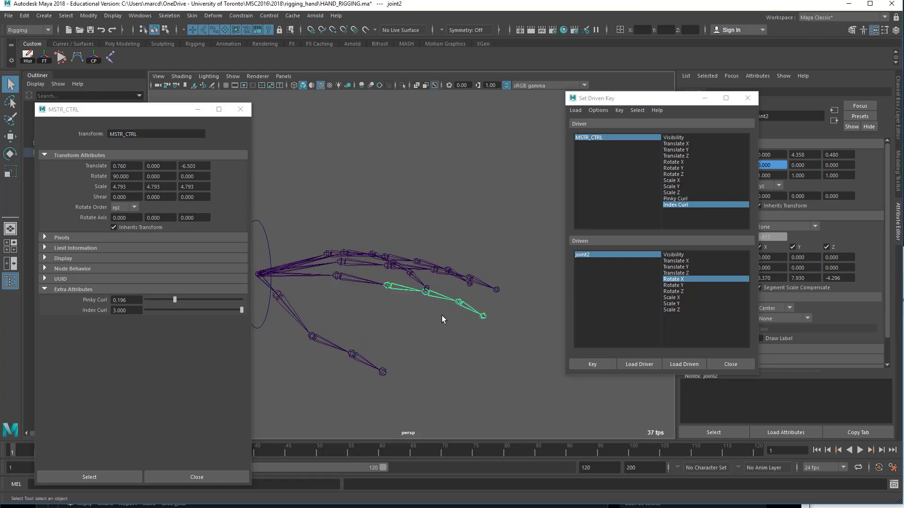
click(472, 305)
click(402, 288)
key(e)
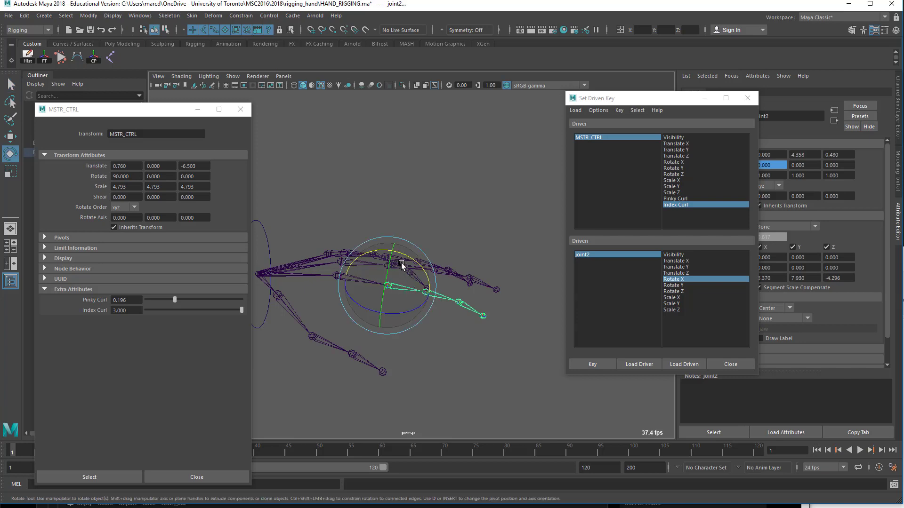
drag(401, 265, 449, 298)
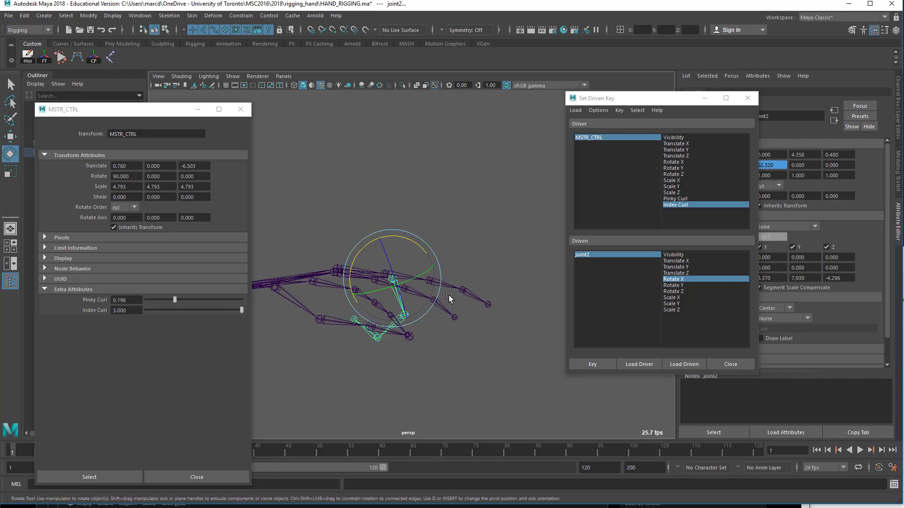
click(463, 340)
Key the curled Rotate X of index joint4 and joint3 as driven keys.
alt+drag(433, 345, 377, 335)
click(378, 335)
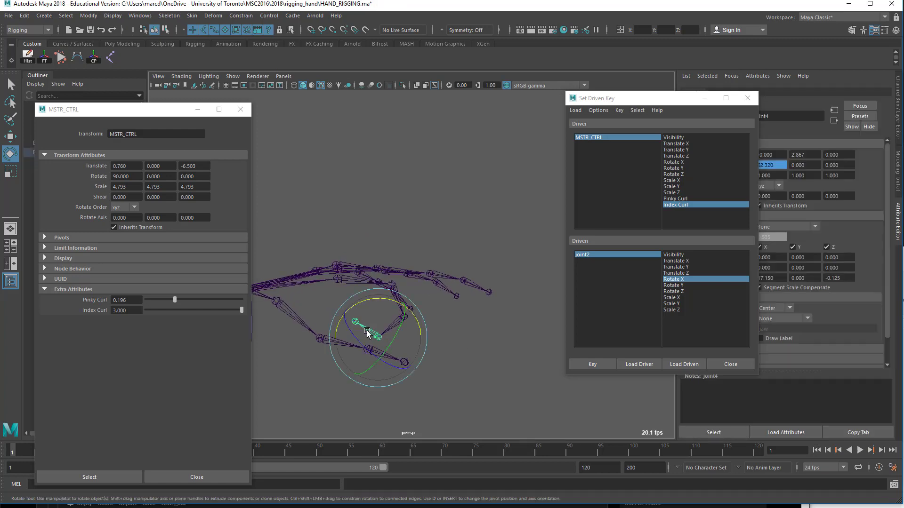
click(683, 365)
click(677, 280)
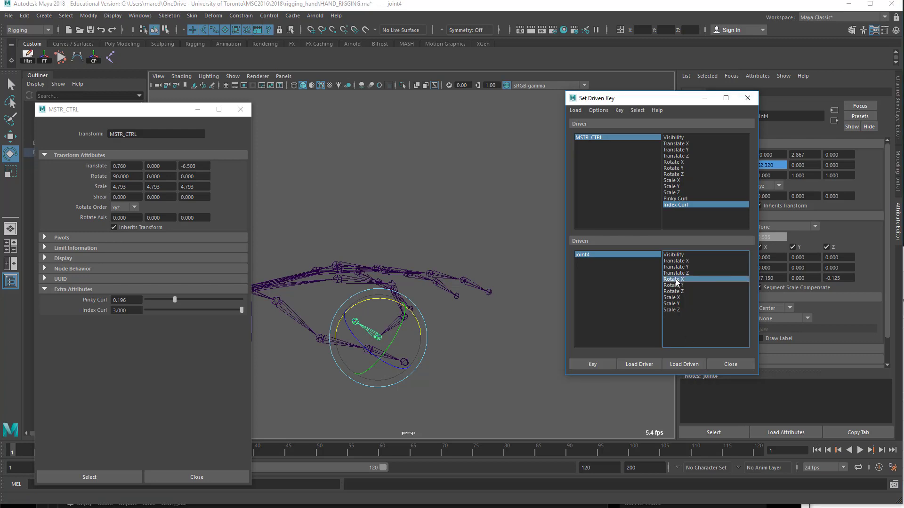
click(584, 362)
click(404, 316)
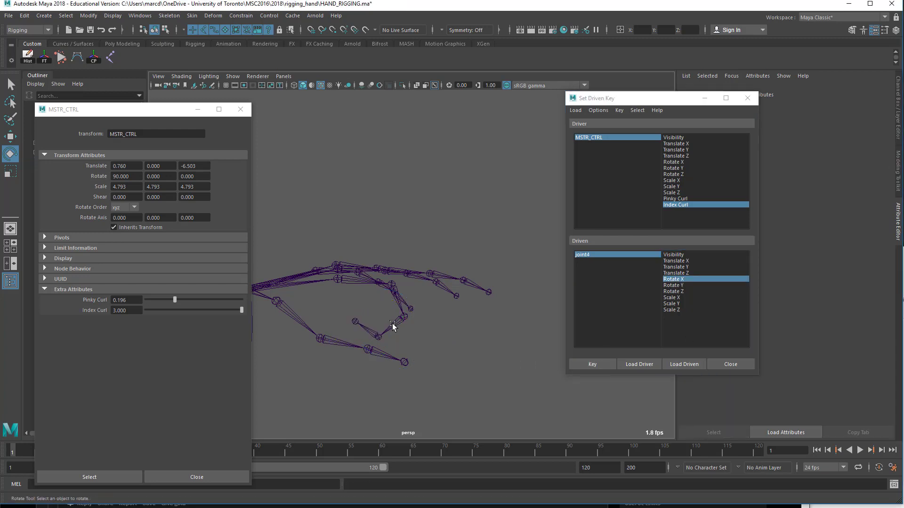
click(677, 363)
click(676, 280)
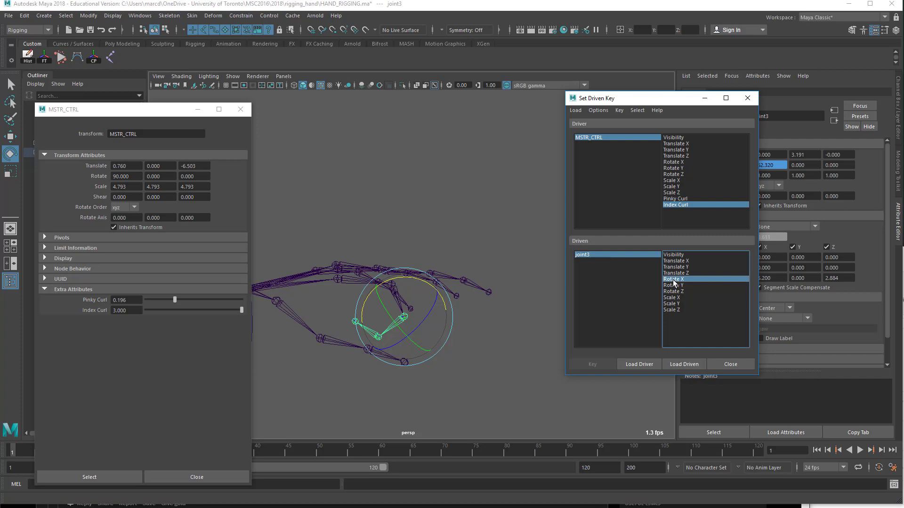
click(600, 359)
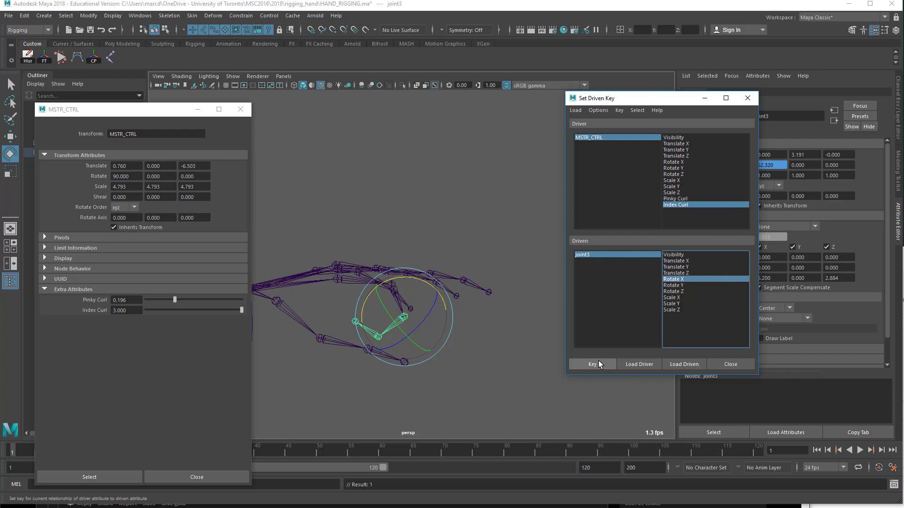
Load joint2 with Rotate X as the driven attribute and bring MSTR_CTRL forward.
click(475, 351)
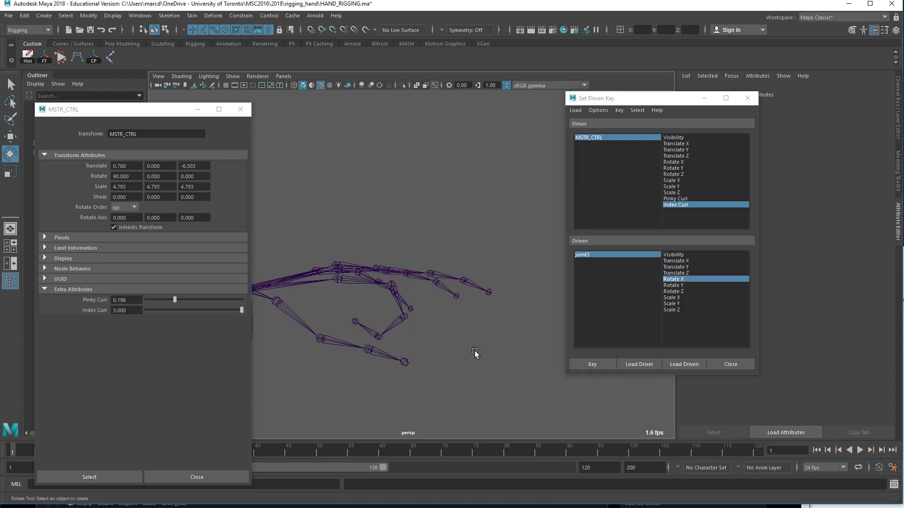
click(385, 314)
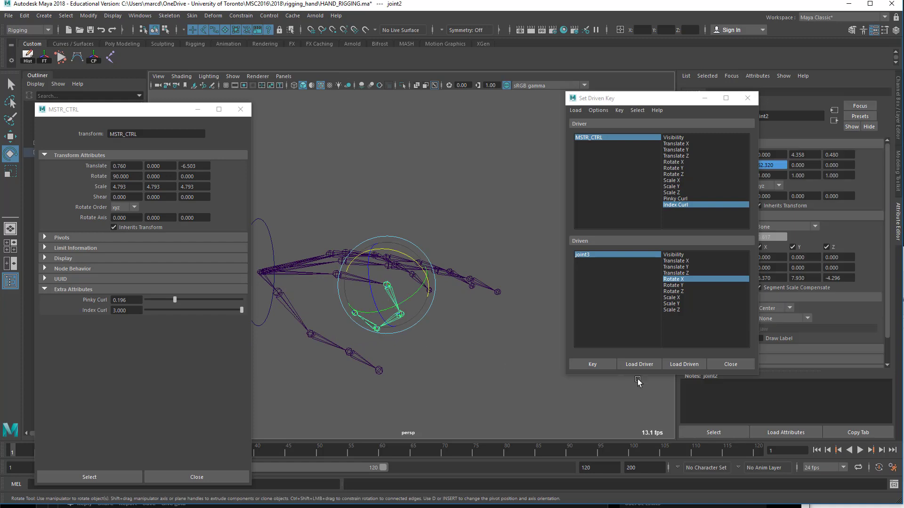
click(685, 364)
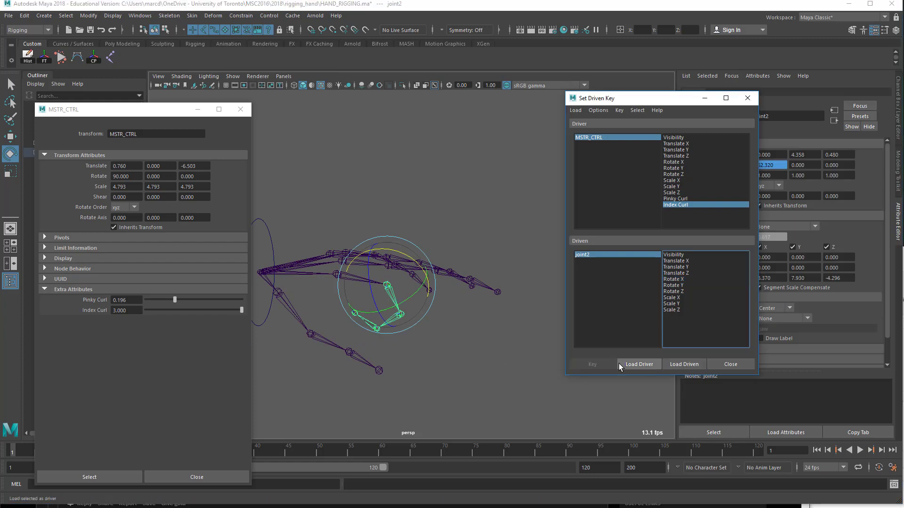
click(681, 278)
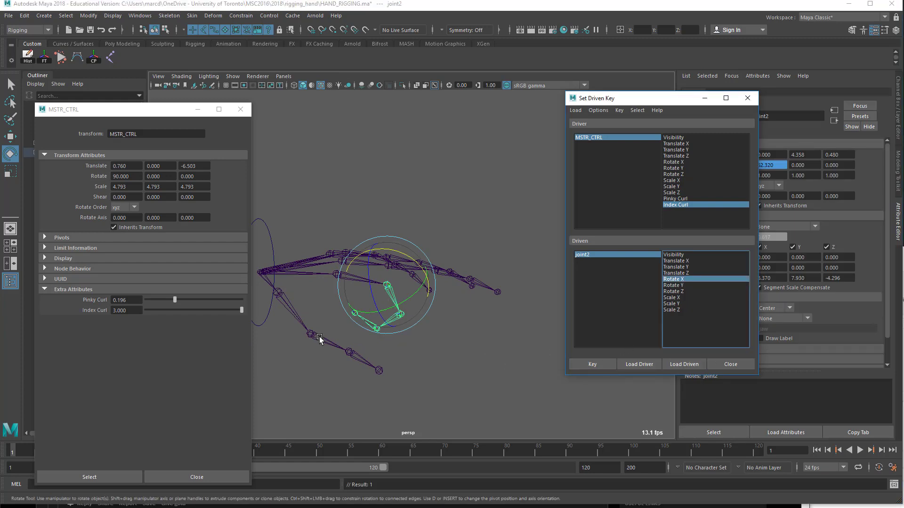
click(245, 310)
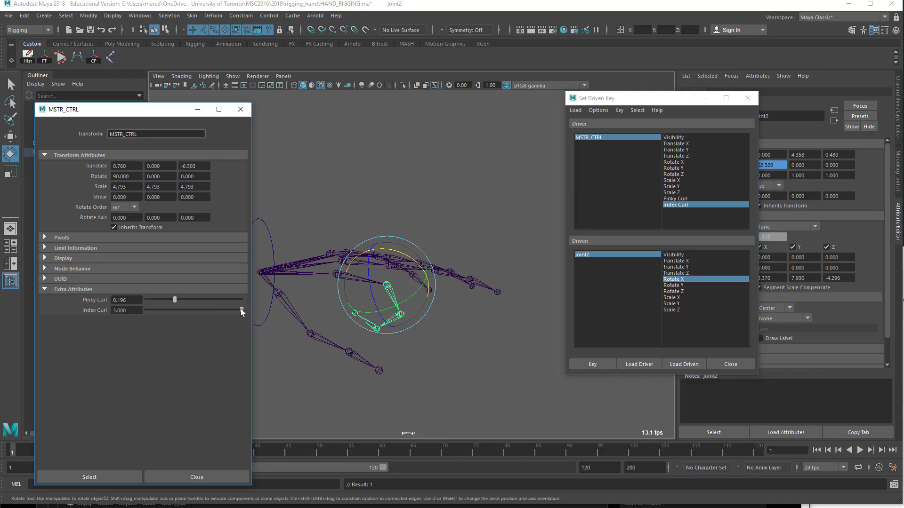
Slide Index Curl through about 0.18 and -1, ending at 0.34, watching the finger bend.
drag(241, 309, 173, 326)
alt+drag(440, 312, 301, 282)
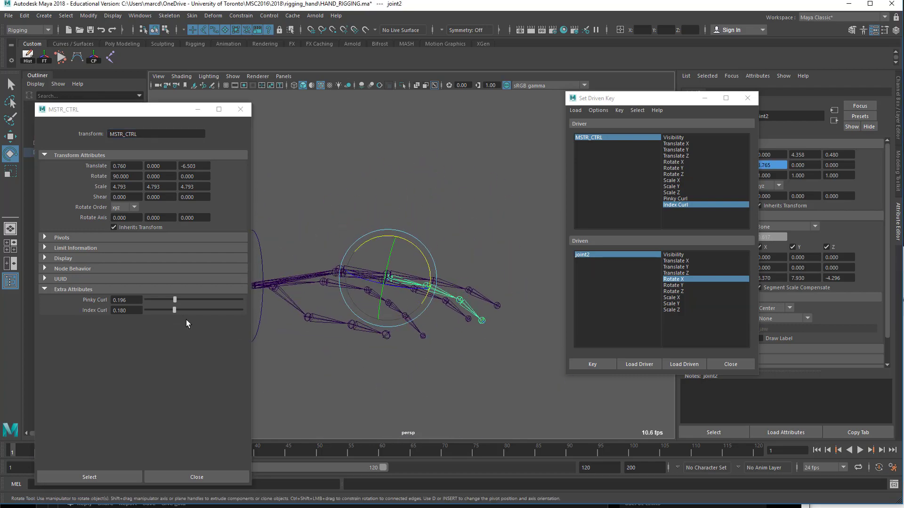
drag(177, 309, 177, 328)
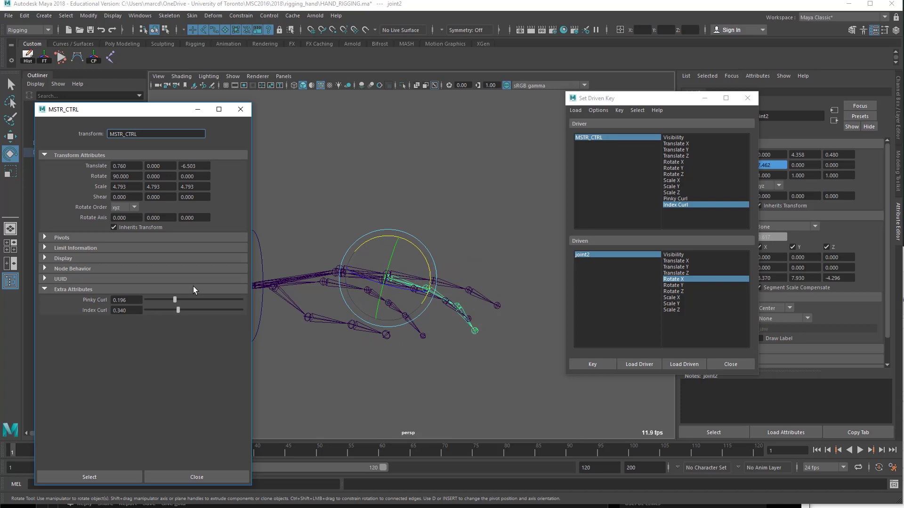
Close the MSTR_CTRL and Set Driven Key windows and select index joint2.
click(240, 109)
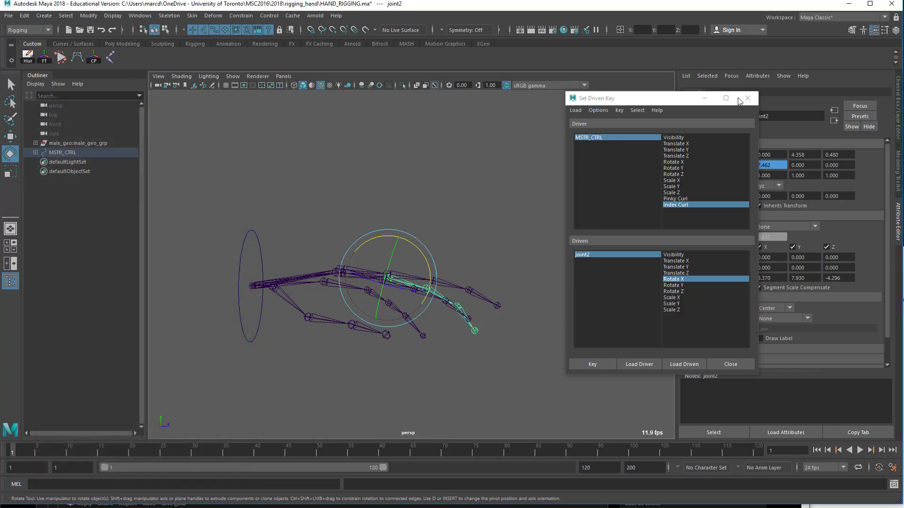
click(748, 99)
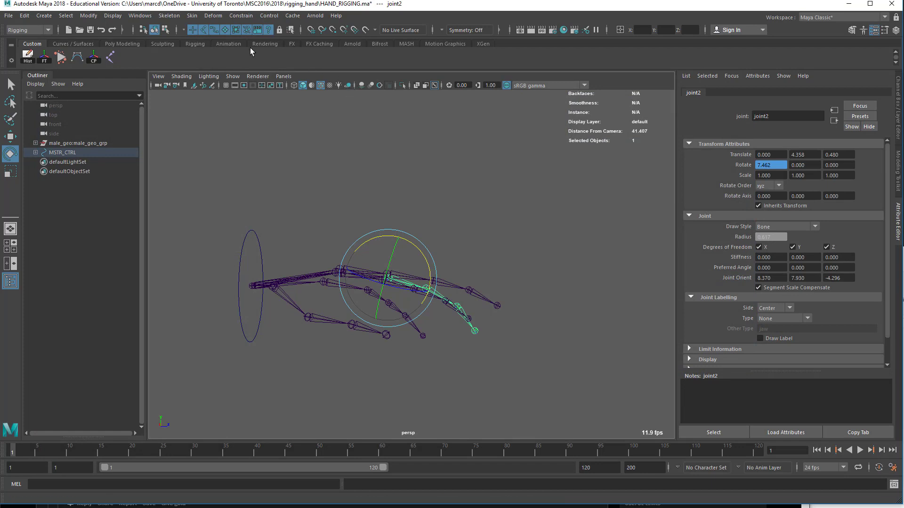
alt+drag(312, 145, 289, 178)
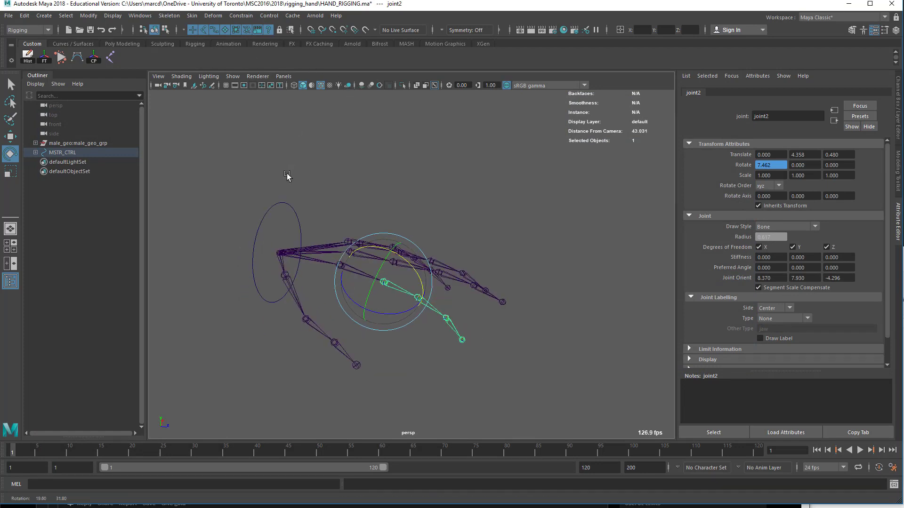
click(477, 348)
key(q)
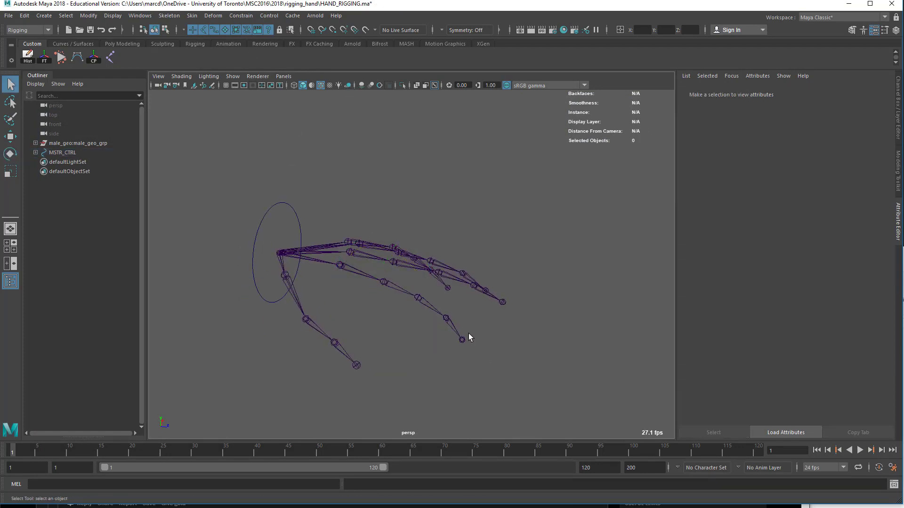
click(449, 329)
click(420, 298)
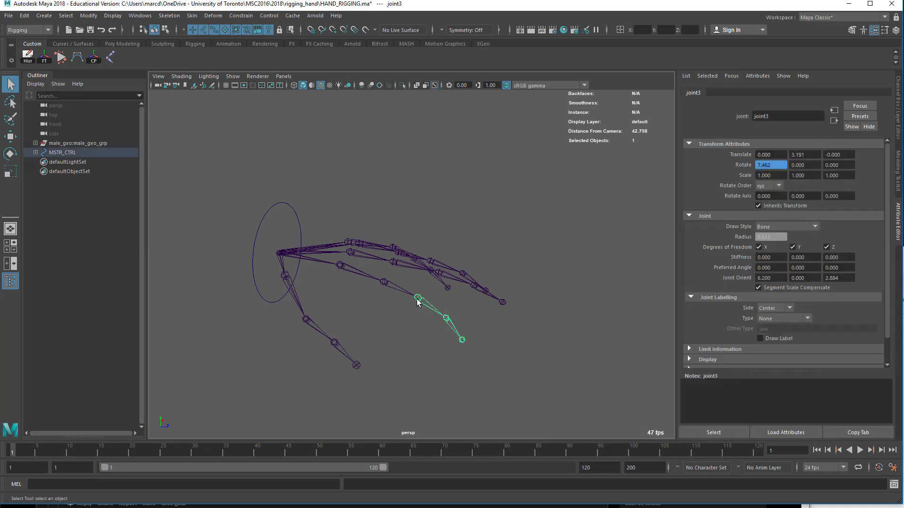
click(407, 298)
Open the Graph Editor from Windows > Animation Editors to view joint2's curve.
alt+drag(404, 319, 440, 312)
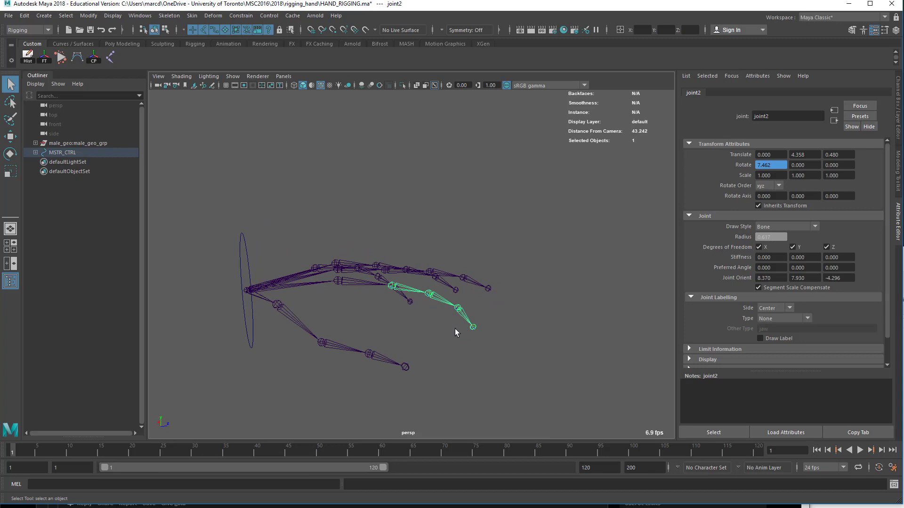
click(144, 18)
mouse_move(186, 69)
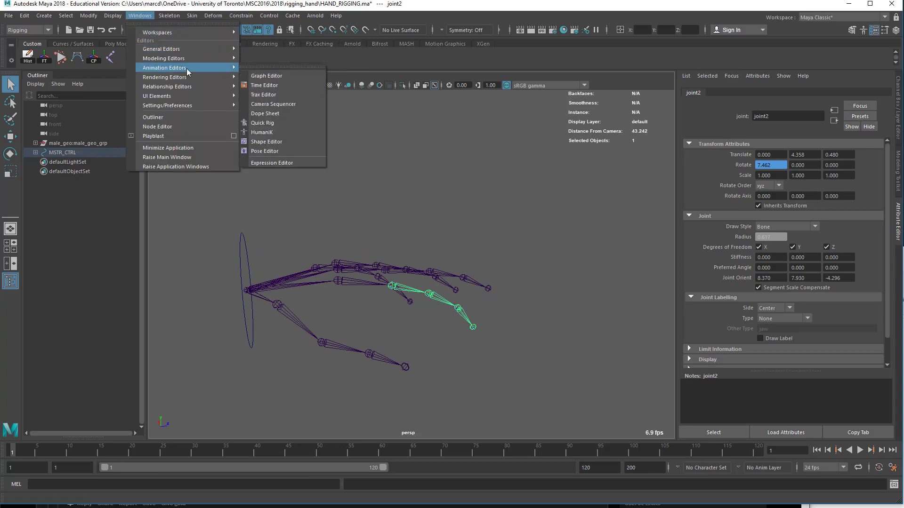
click(248, 74)
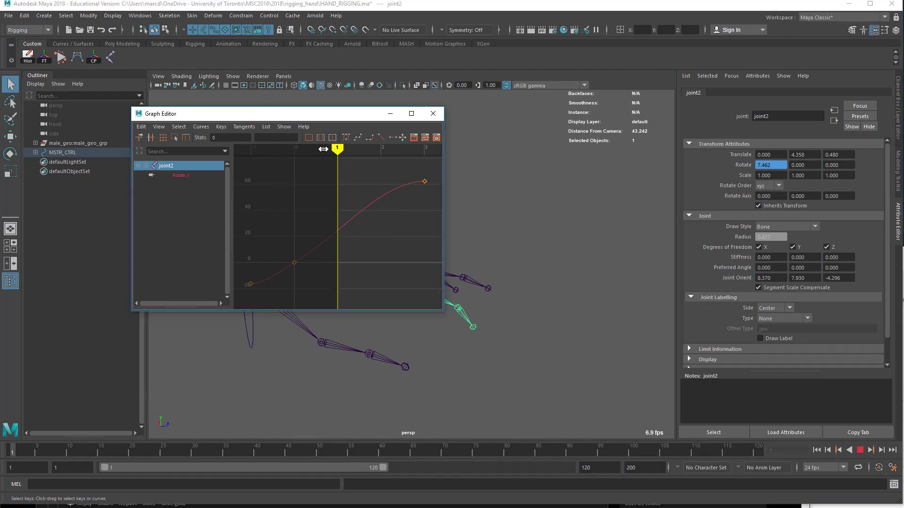
mouse_move(337, 149)
mouse_down()
mouse_move(238, 153)
mouse_move(294, 150)
mouse_up()
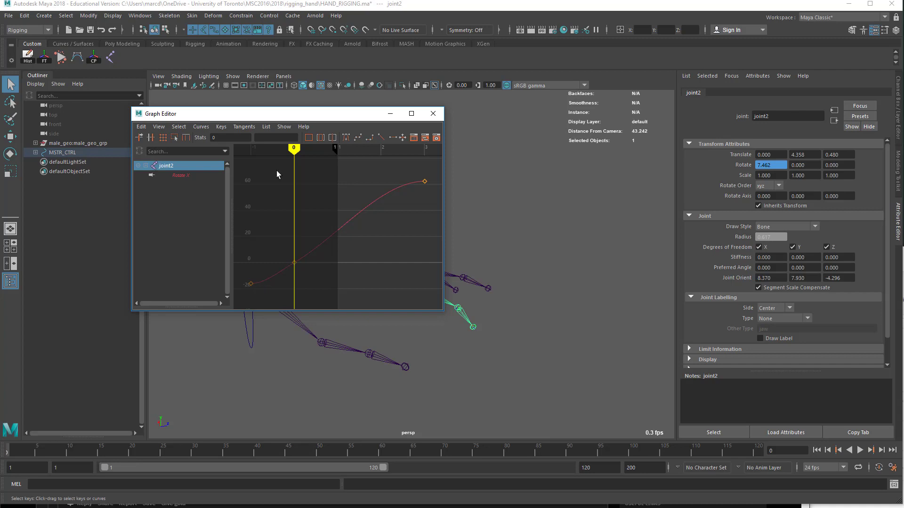
mouse_move(293, 150)
mouse_down()
mouse_move(413, 154)
mouse_move(275, 162)
mouse_move(405, 163)
mouse_move(320, 164)
mouse_up()
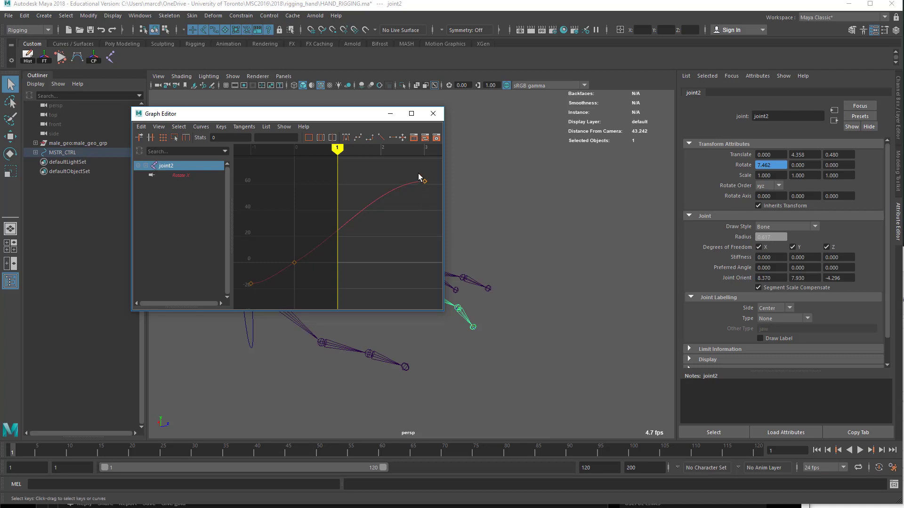
drag(417, 173, 434, 201)
click(409, 181)
middle_drag(413, 185, 408, 208)
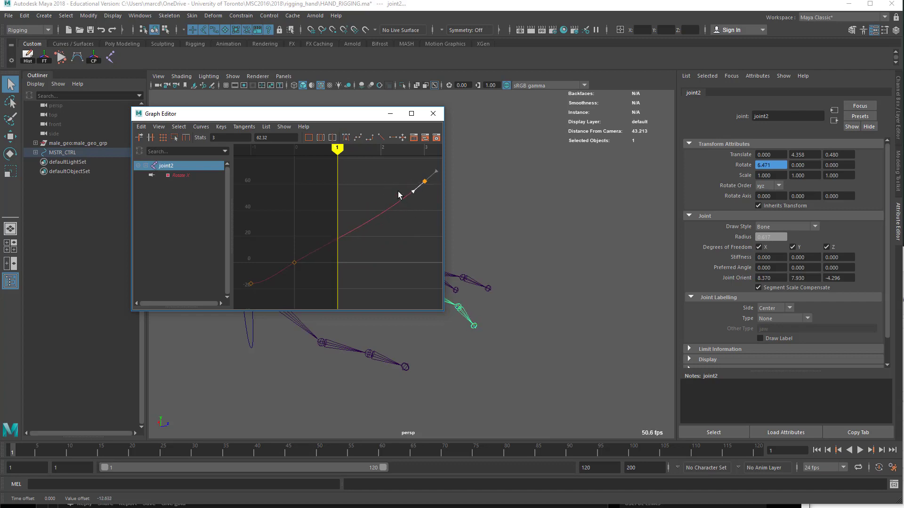
key(ctrl+z)
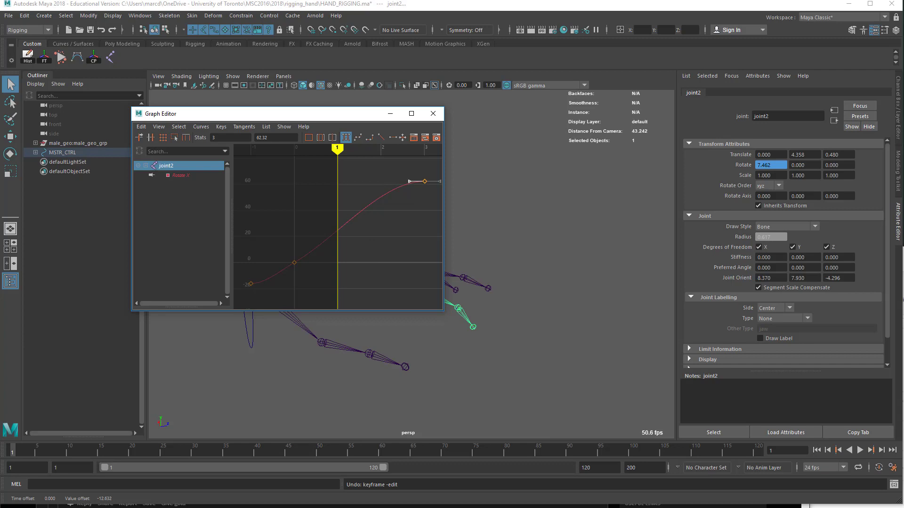
Select MSTR_CTRL, set Index Curl to 0 and key it at frame 1.
click(432, 113)
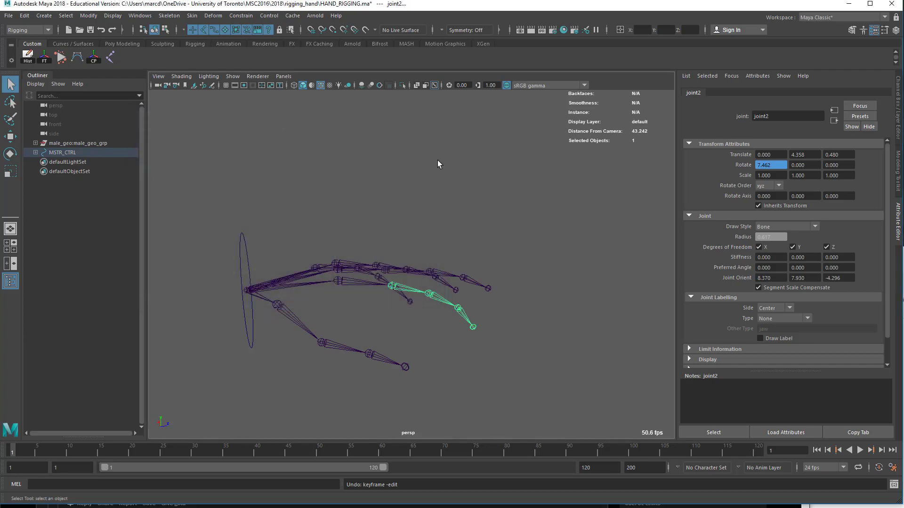
alt+drag(468, 333, 272, 331)
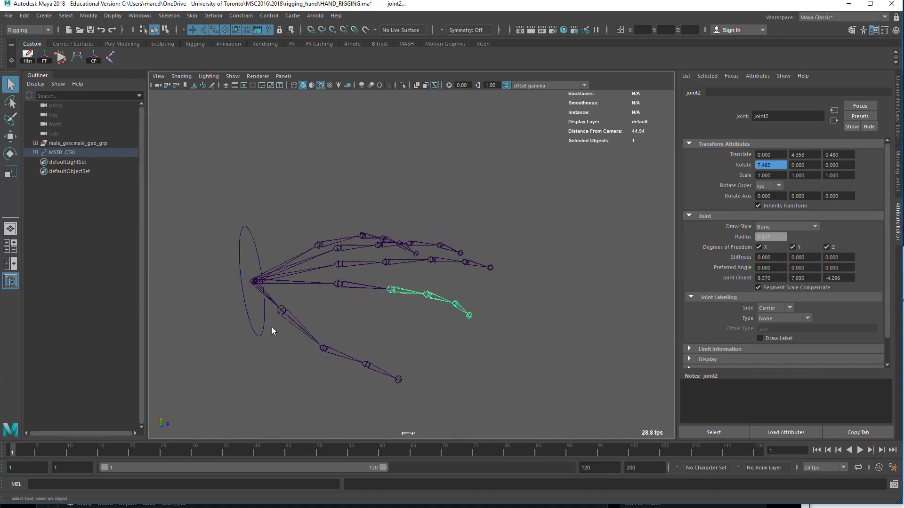
click(272, 328)
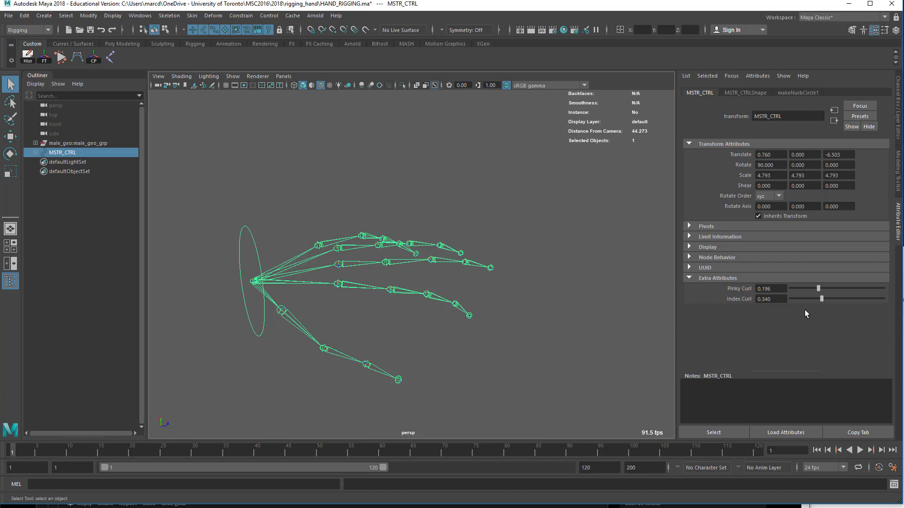
double_click(770, 300)
text(0)
key(Return)
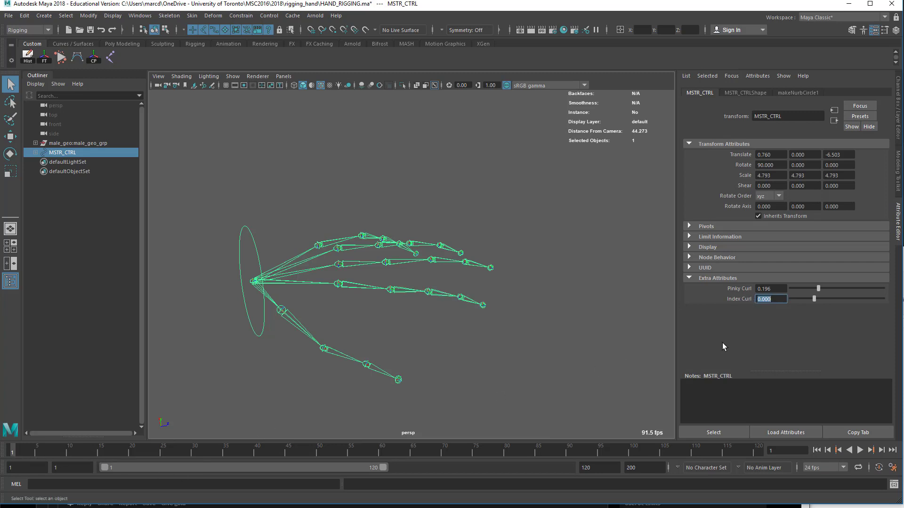
right_click(746, 300)
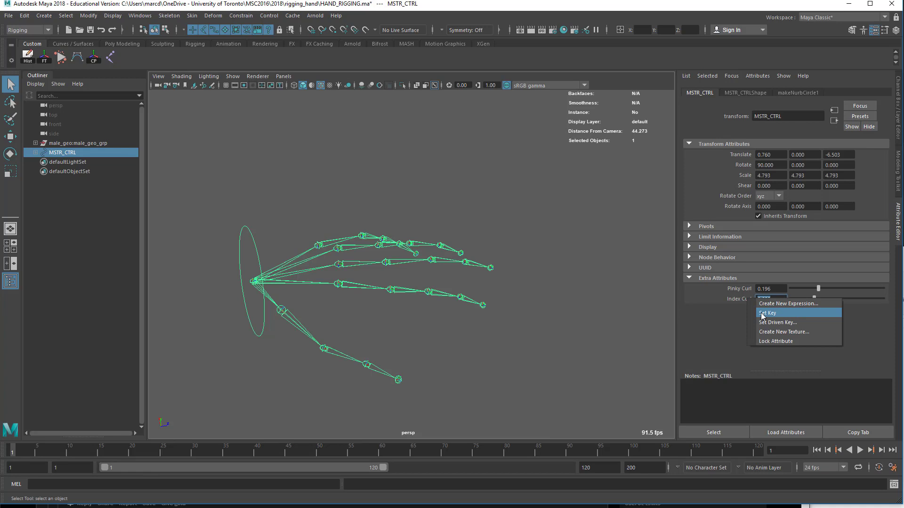
click(765, 313)
Key Index Curl at 3 on frame 20 and play back the finger curl.
drag(13, 453, 131, 458)
drag(817, 297, 885, 298)
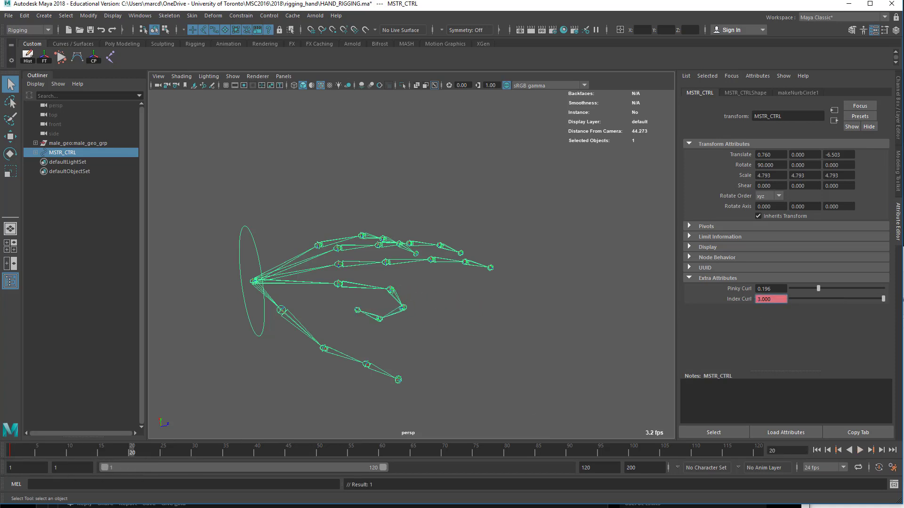
right_click(737, 298)
click(767, 313)
key(alt+v)
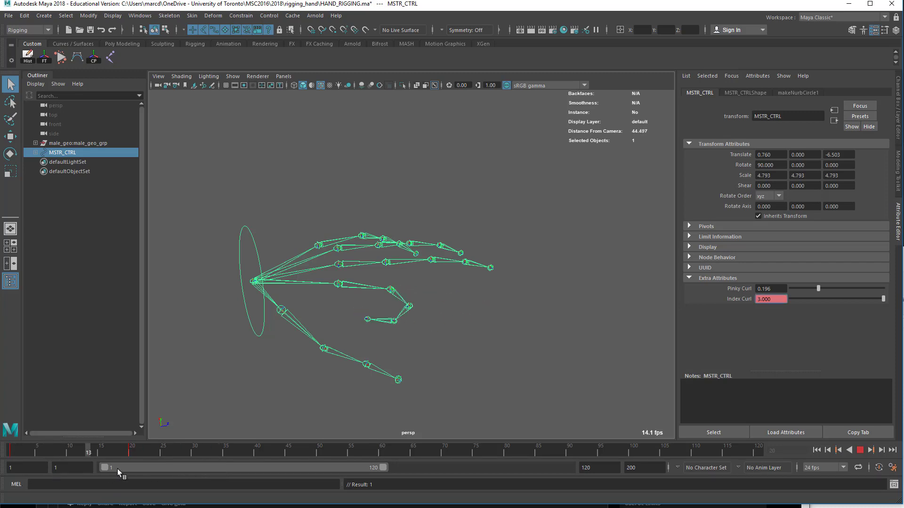
key(alt+v)
key(alt+shift+v)
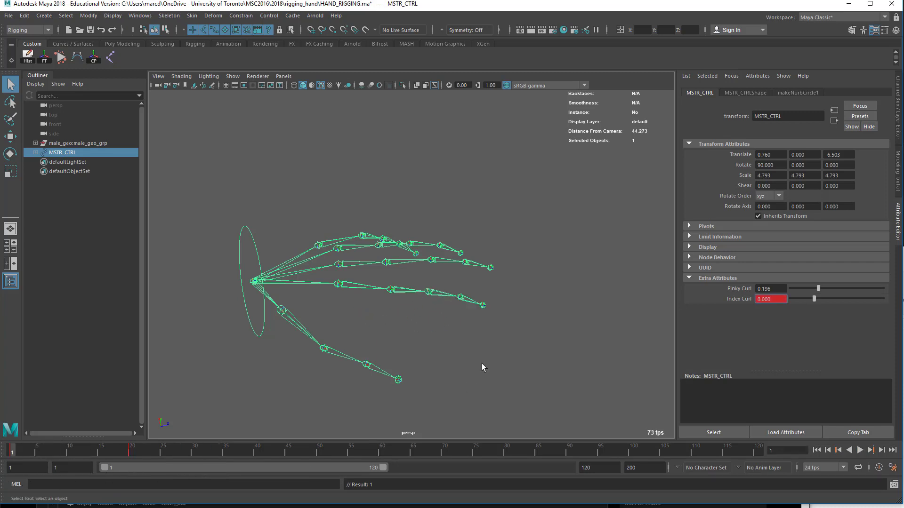
alt+drag(481, 363, 415, 306)
mouse_move(430, 348)
alt+mouse_down()
mouse_move(429, 302)
mouse_move(490, 322)
mouse_move(419, 346)
alt+mouse_up()
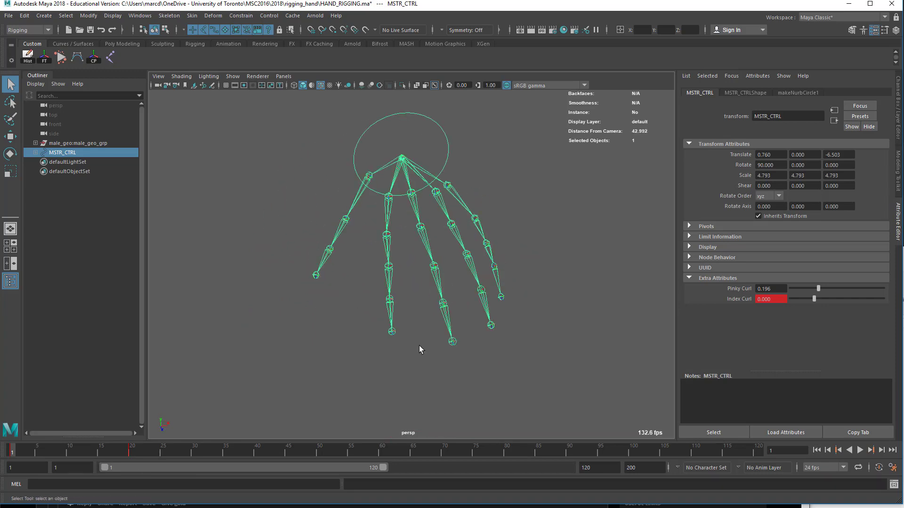
alt+drag(469, 358, 476, 269)
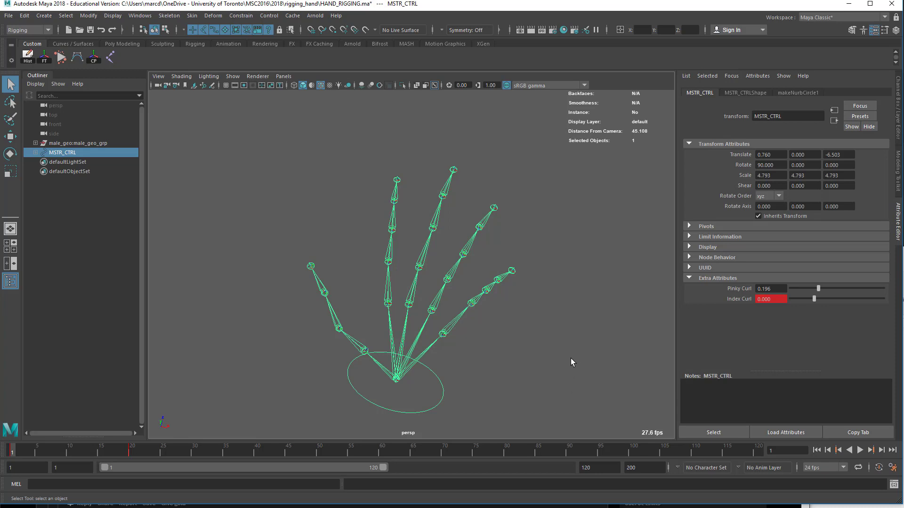
alt+drag(544, 319, 520, 278)
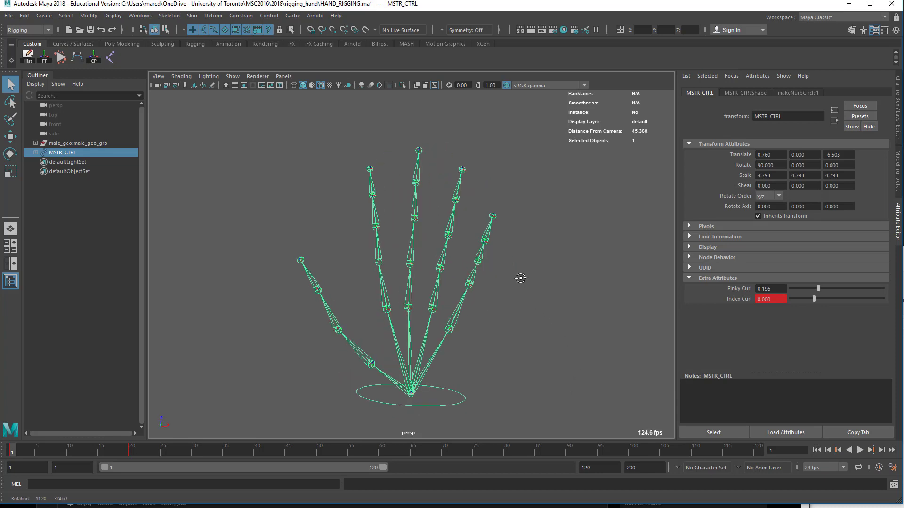